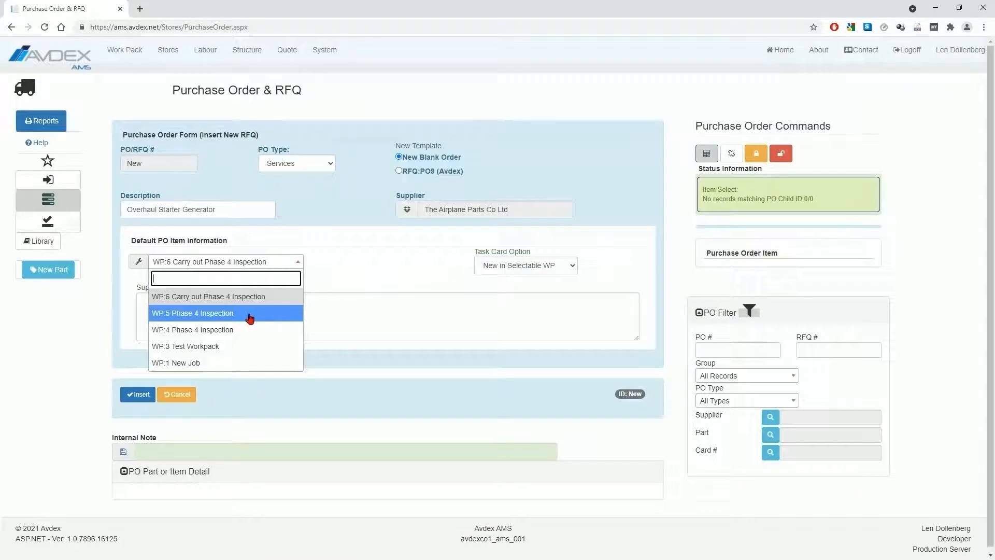
Assign work pack WP:5 Phase 4 Inspection and supplier info "Please O/H Starter" to the new Services RFQ, and insert it.
left_click(257, 312)
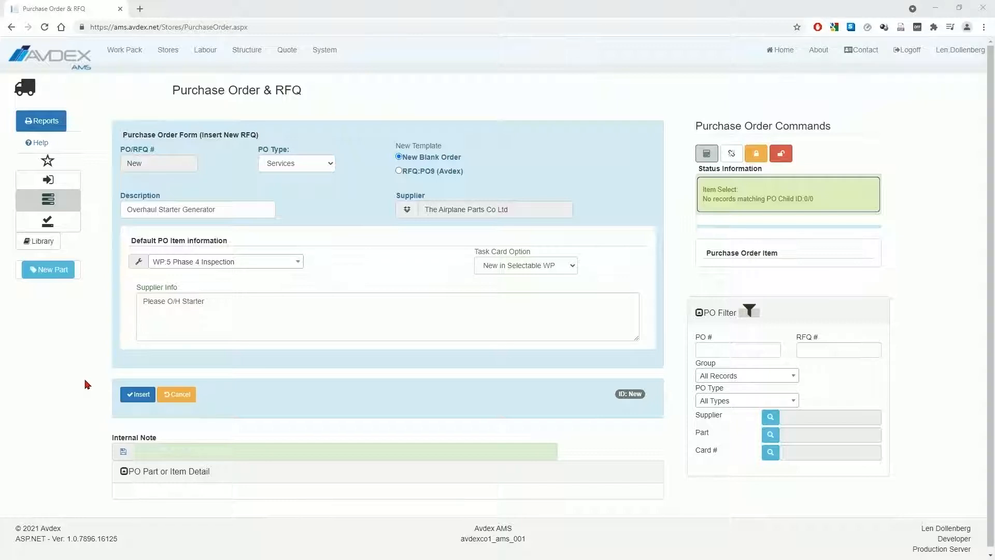
left_click(135, 395)
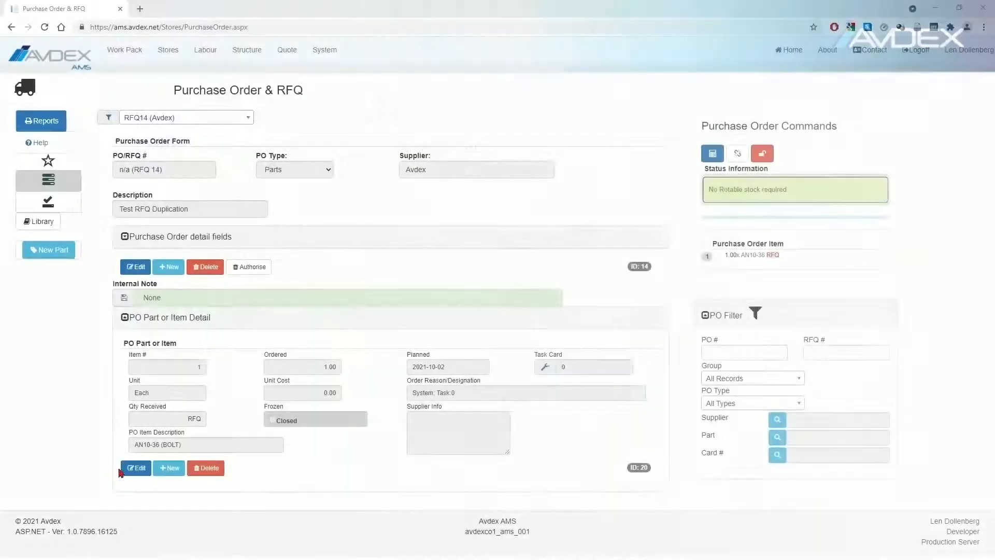
Edit the AN10-36 bolt item with planned date 2021-10-02, task card Job:4 Task:8 and unit cost 12000.00.
left_click(134, 469)
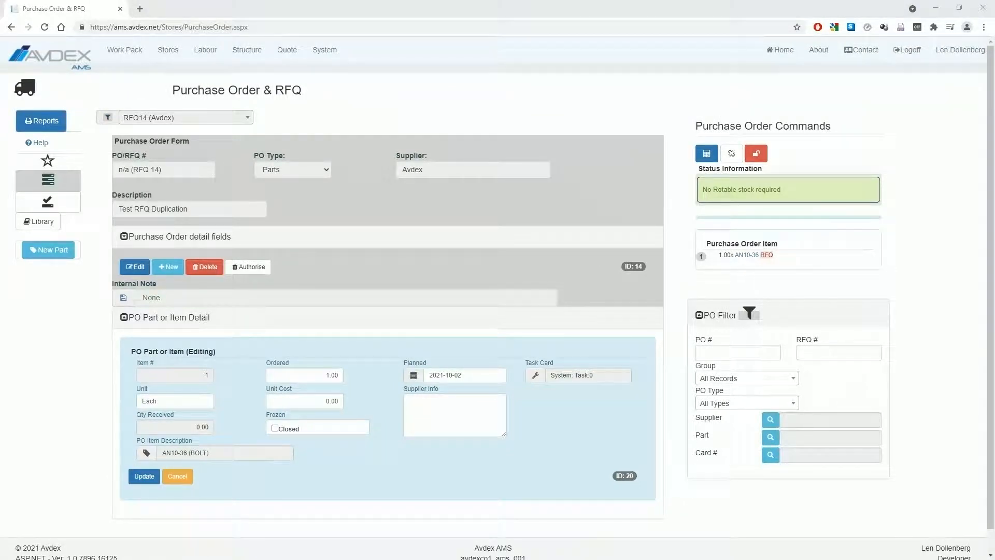
left_click(469, 375)
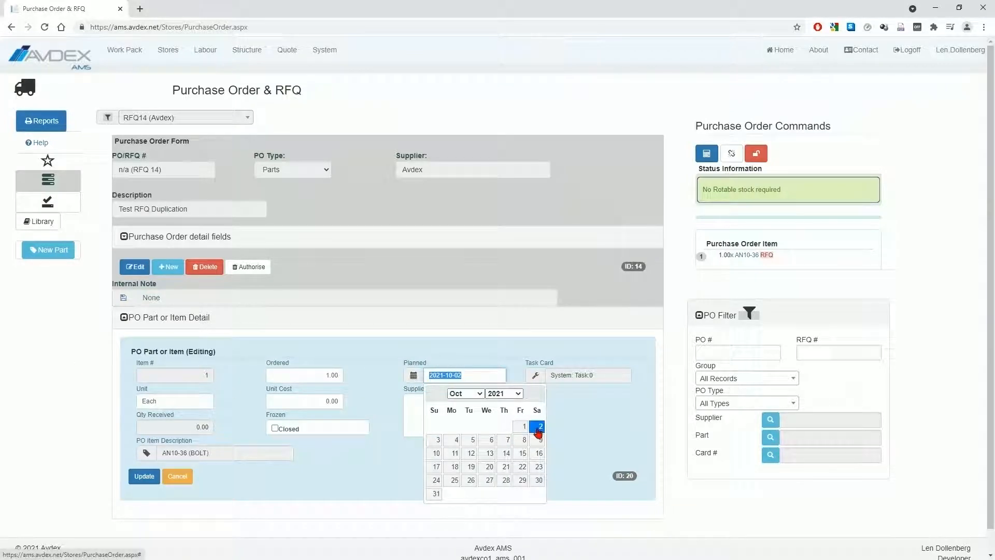
left_click(540, 429)
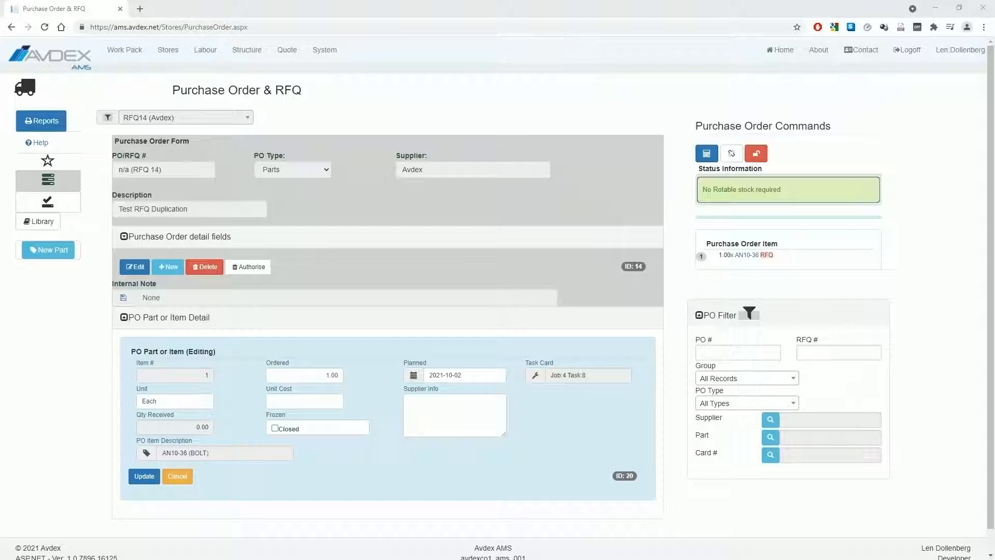
left_click(334, 401)
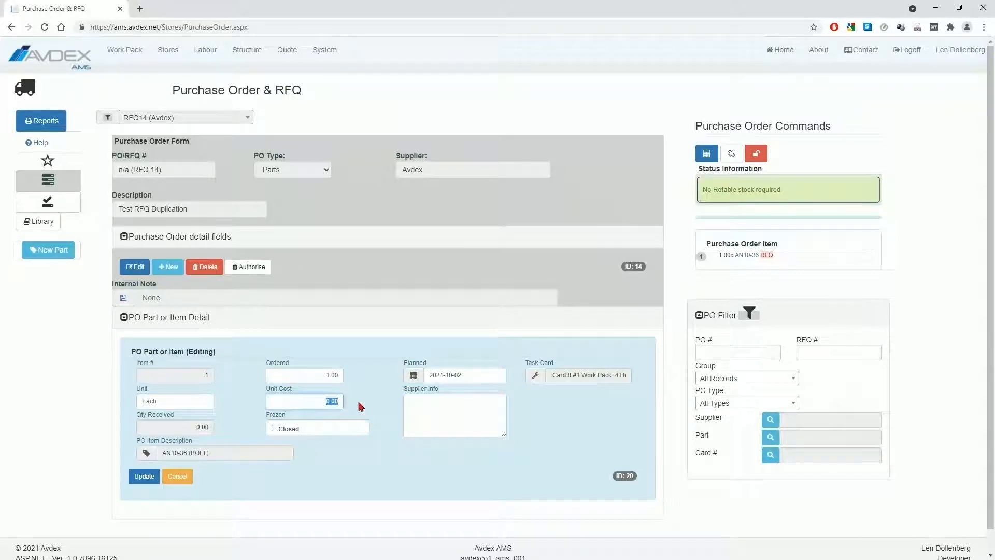
type("12000.00")
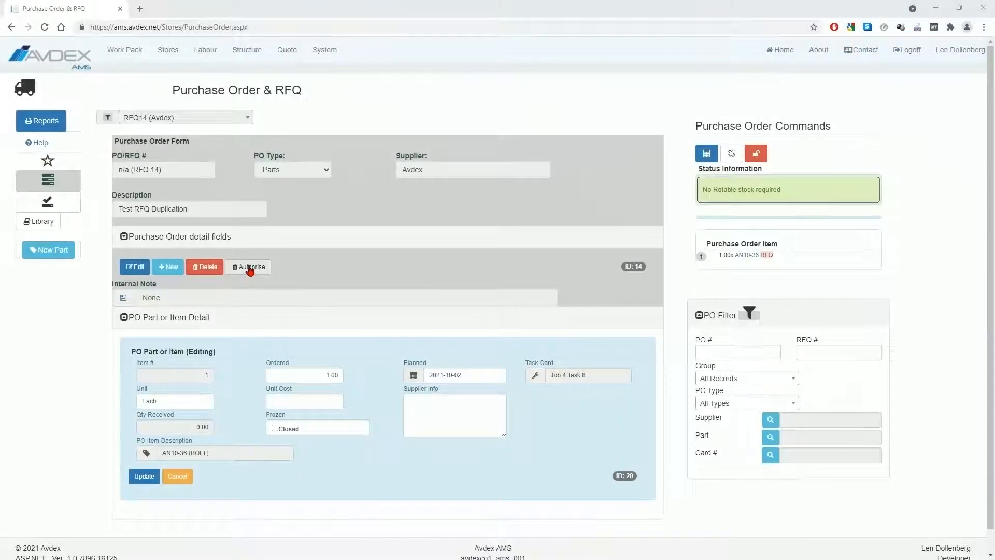
Authorise the Test RFQ Duplication order and open the purchase order reports.
left_click(249, 269)
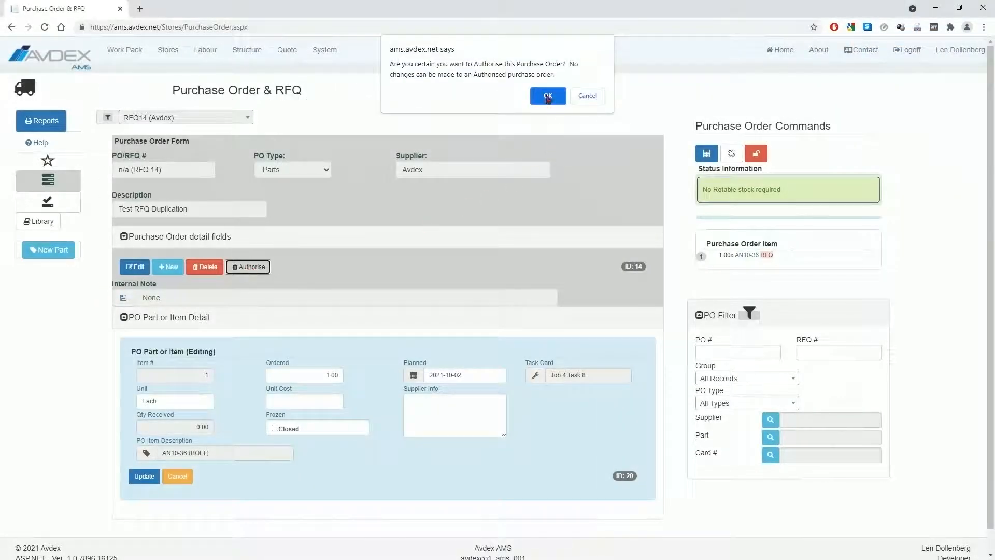
left_click(548, 97)
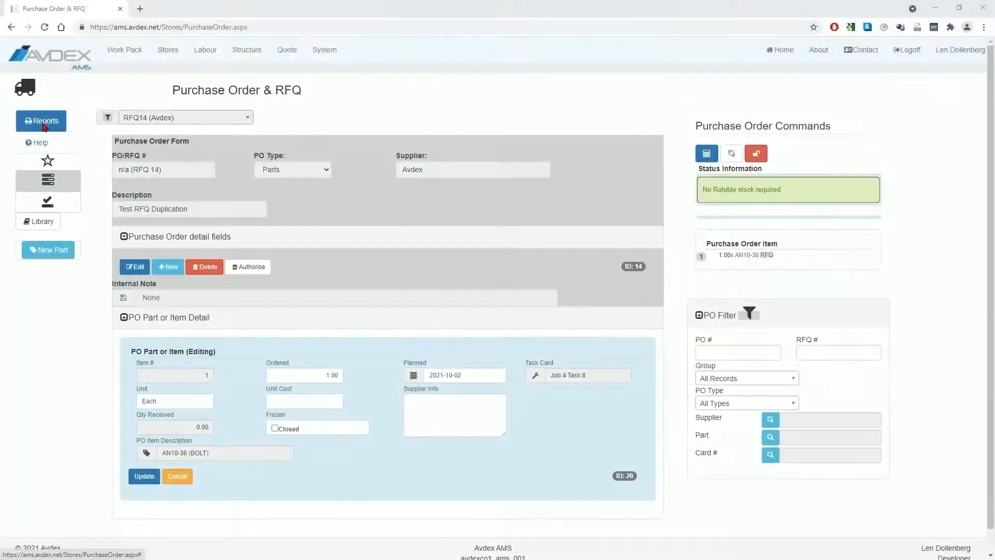
left_click(44, 125)
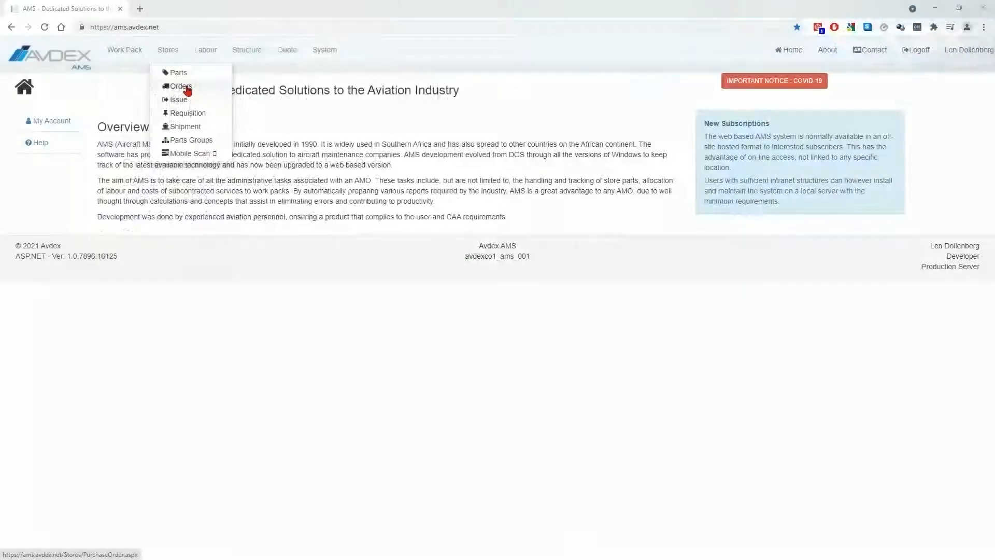
Open The Airplane Parts Co Ltd's Overhaul Starter Generator purchase order for receiving, with the shipment set to No Shipment.
left_click(188, 88)
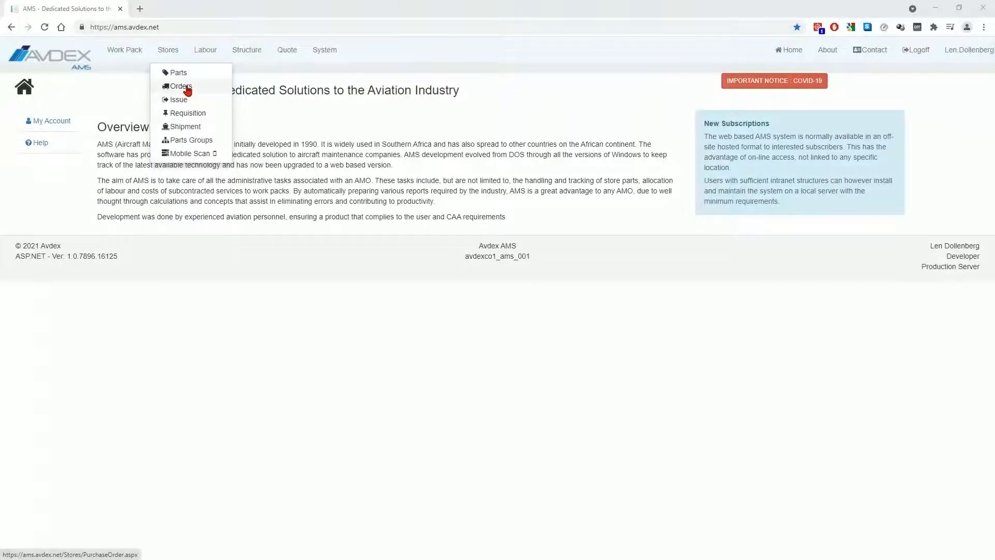
left_click(213, 118)
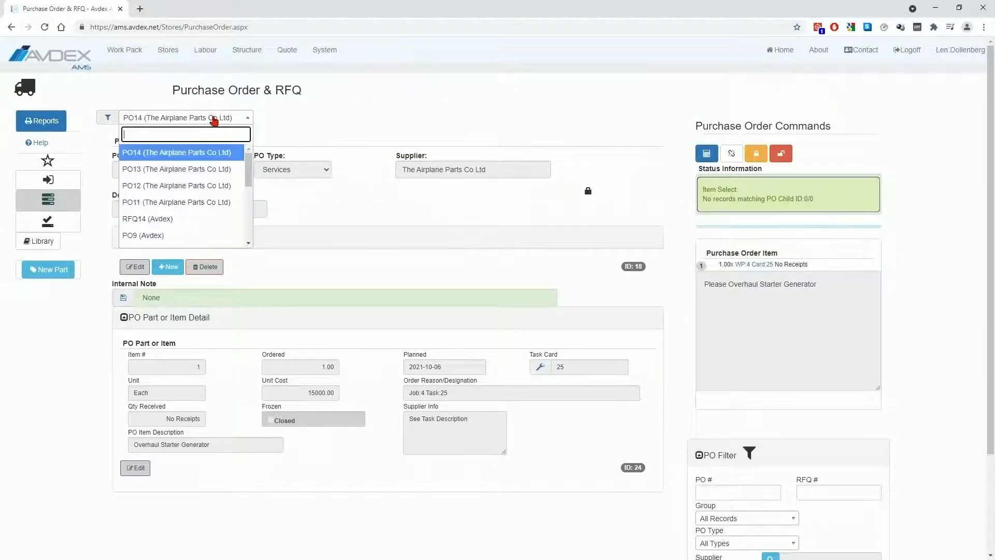
left_click(180, 153)
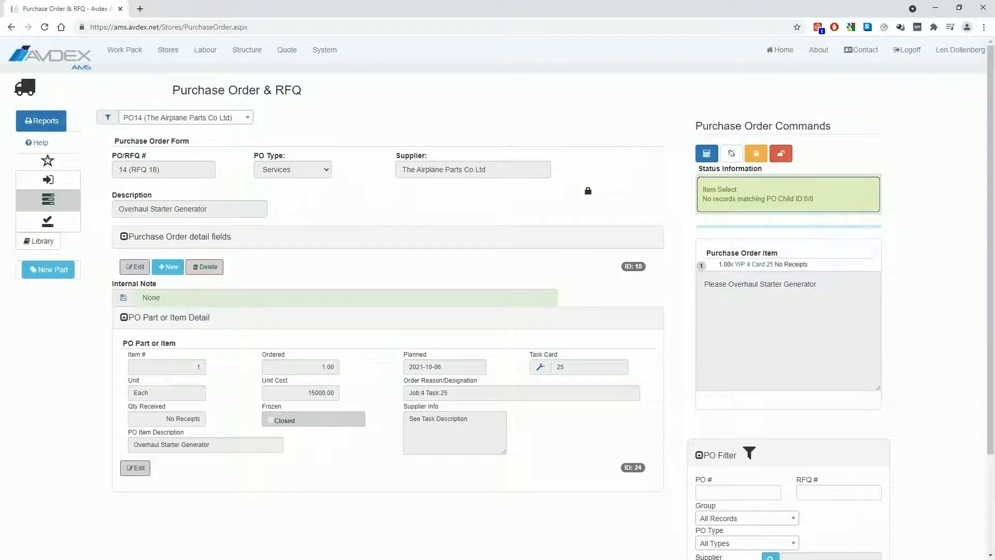
left_click(49, 179)
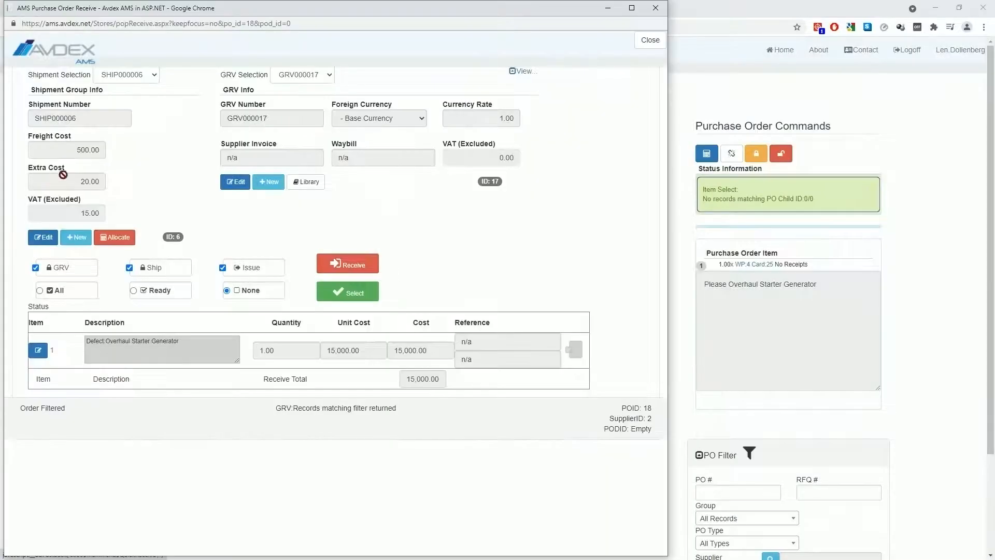
left_click(154, 75)
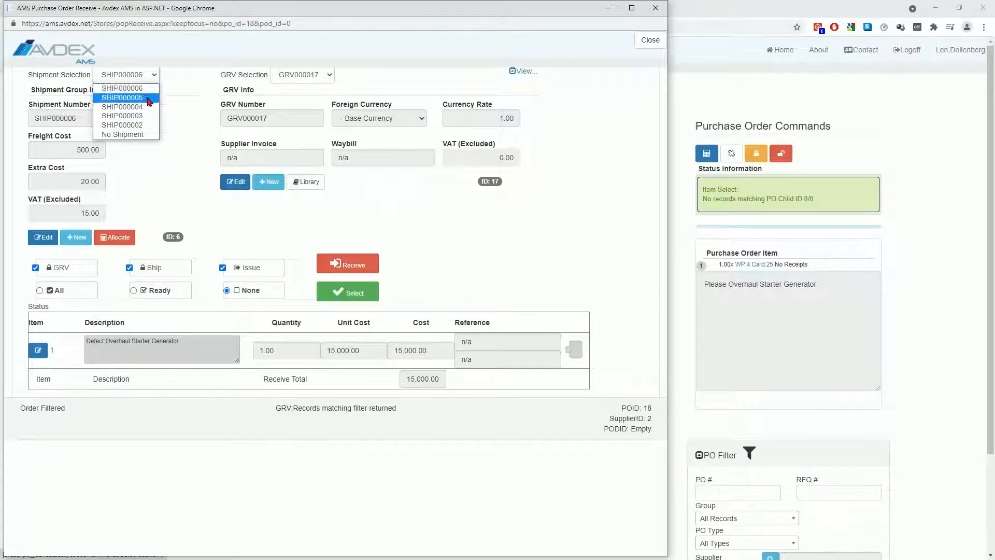
left_click(145, 136)
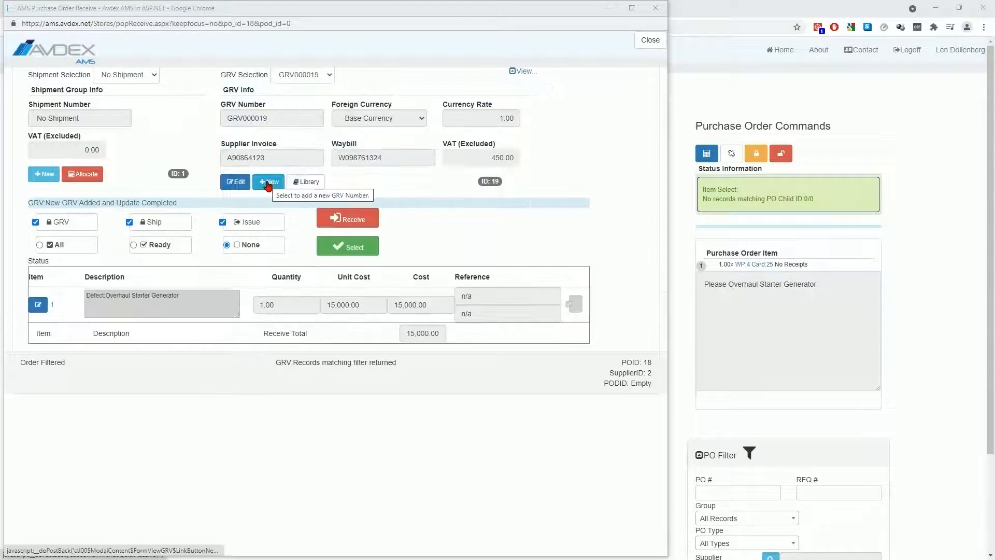
Add a new GRV with supplier invoice A98852, waybill W987456321 and excluded VAT 450.00.
left_click(268, 183)
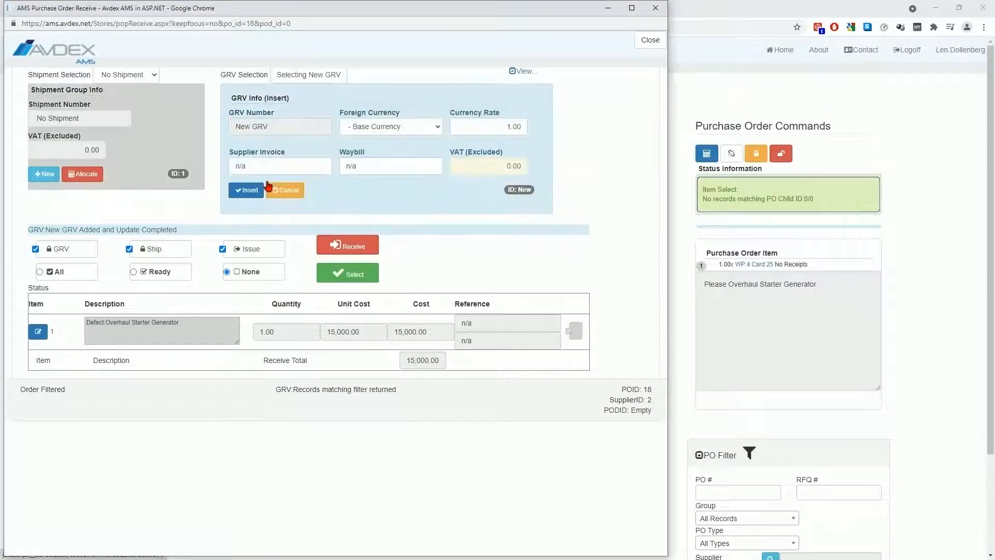
left_click_drag(261, 166, 222, 166)
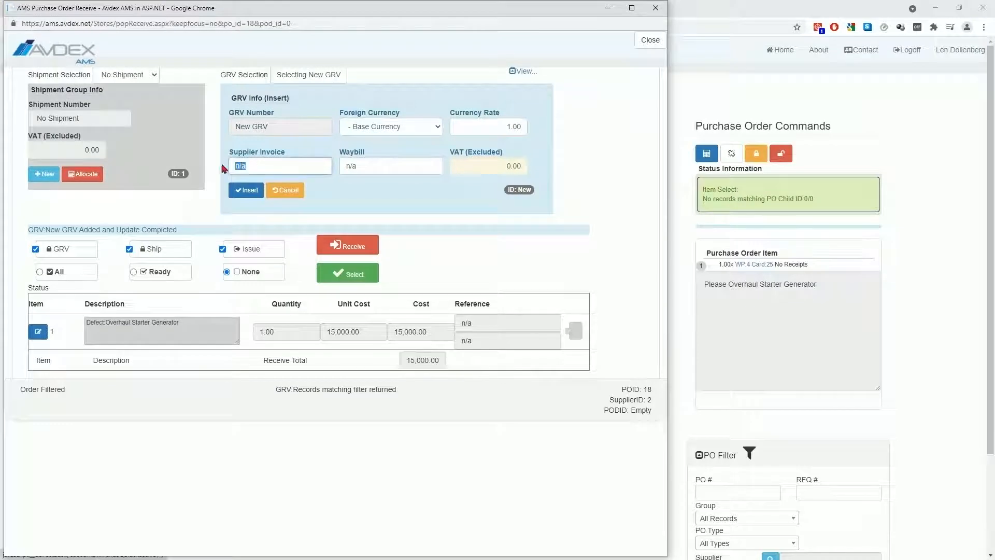
type("A98852")
key("Tab")
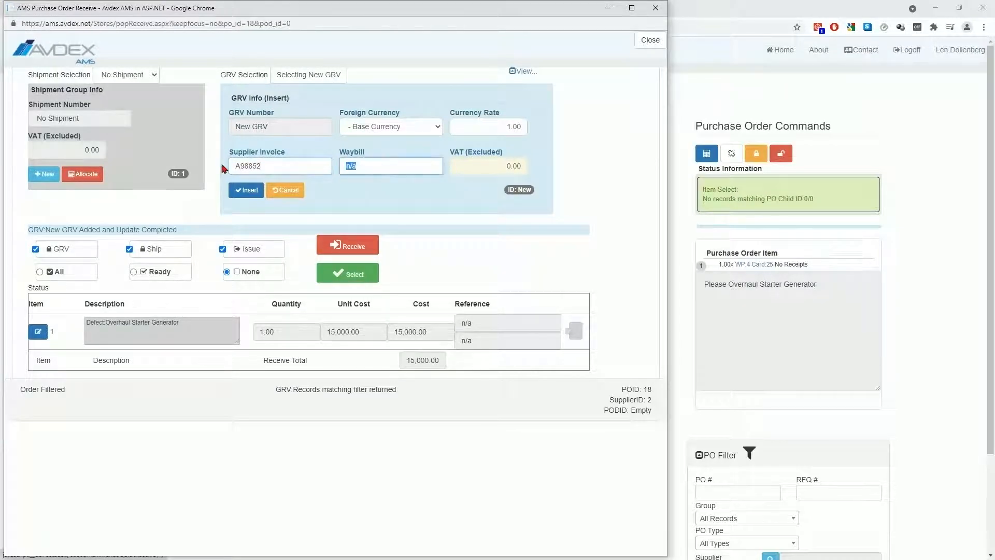
type("W9")
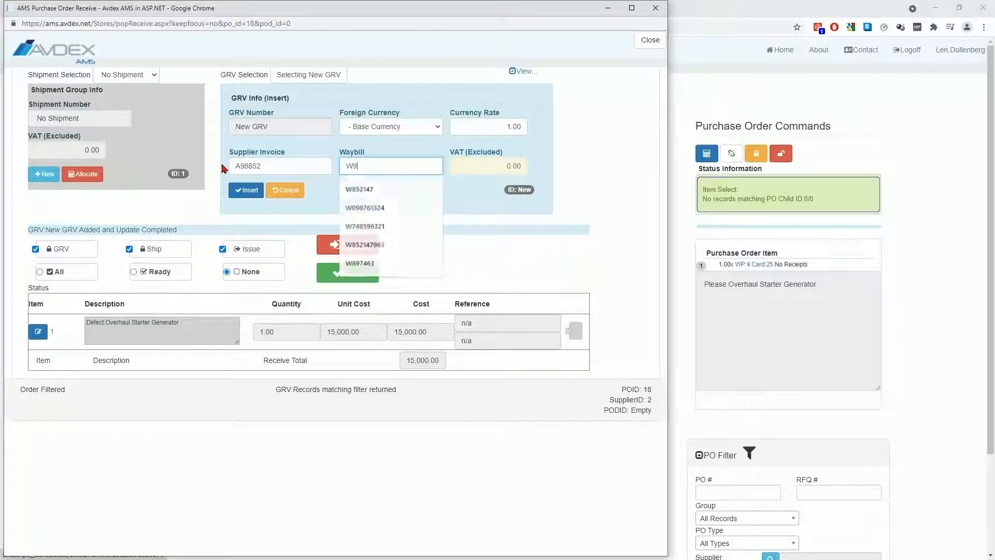
type("87456321")
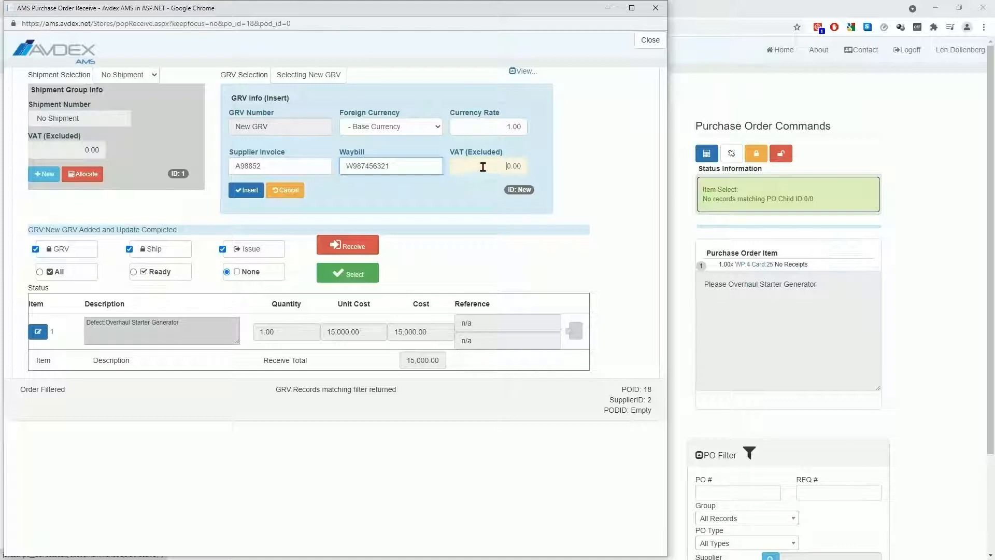
key("Tab")
type("450.00")
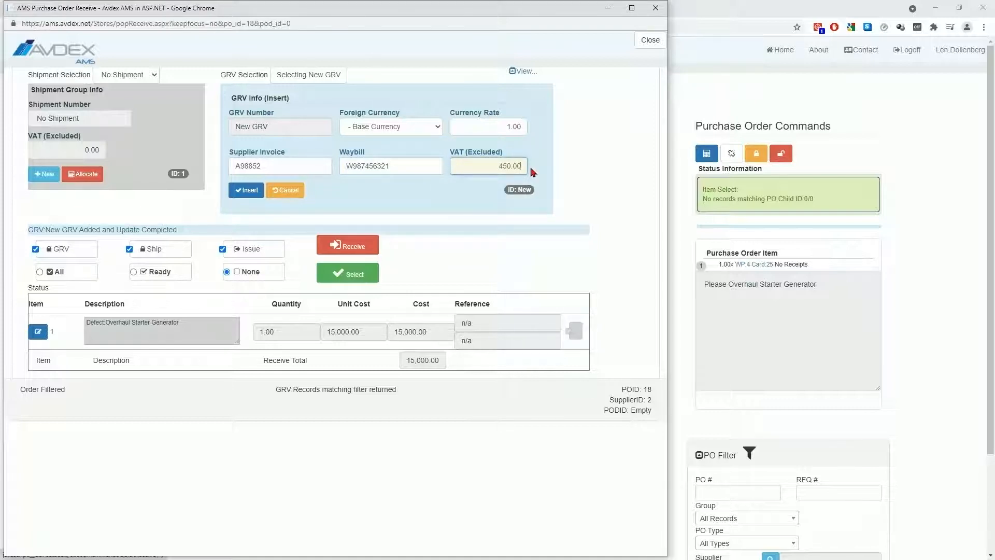
left_click(256, 192)
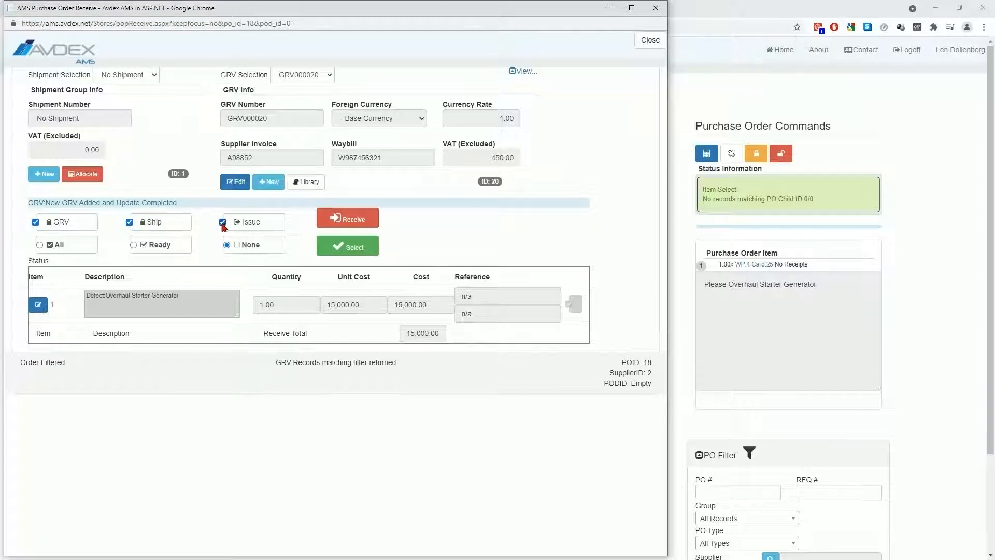
Mark all order items for receipt and edit the Overhaul Starter Generator line, keeping its unit cost at 15000.00.
left_click(39, 245)
left_click(37, 305)
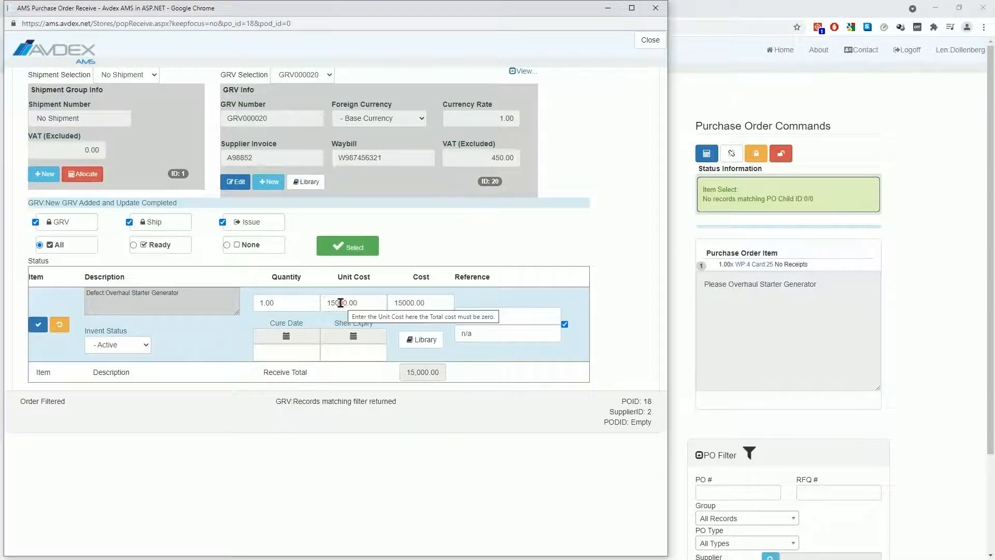
left_click(343, 303)
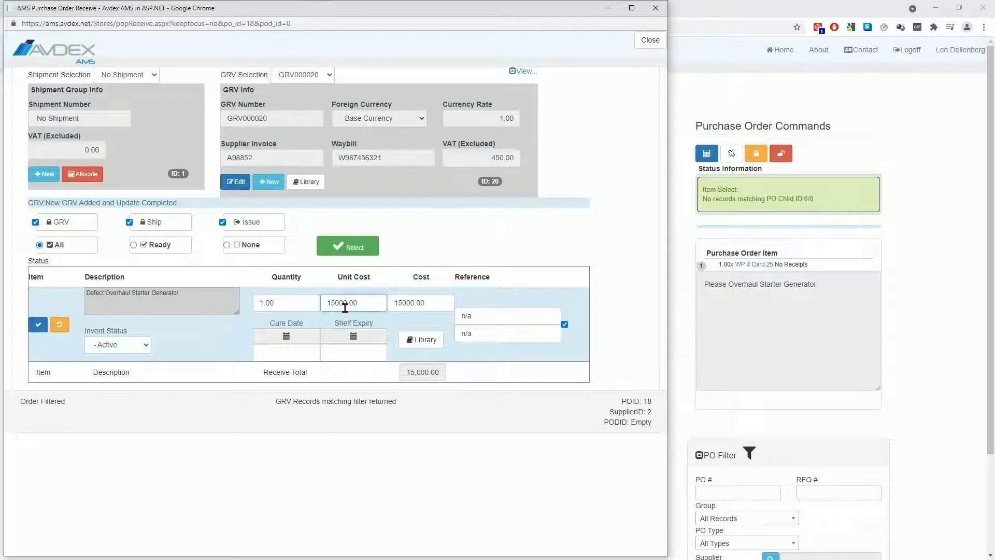
key("Return")
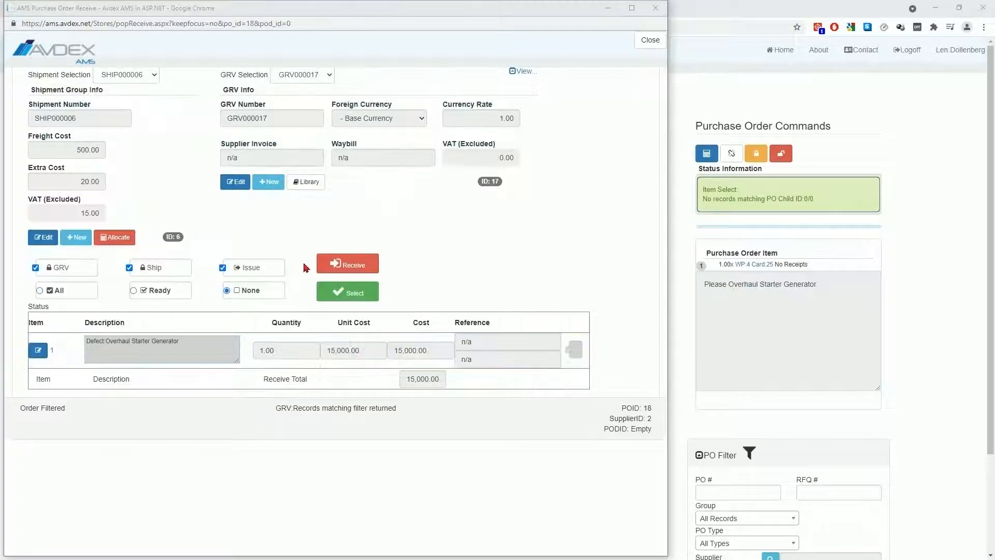
Receive the starter generator overhaul item on the GRV and accept the confirmations.
left_click(357, 267)
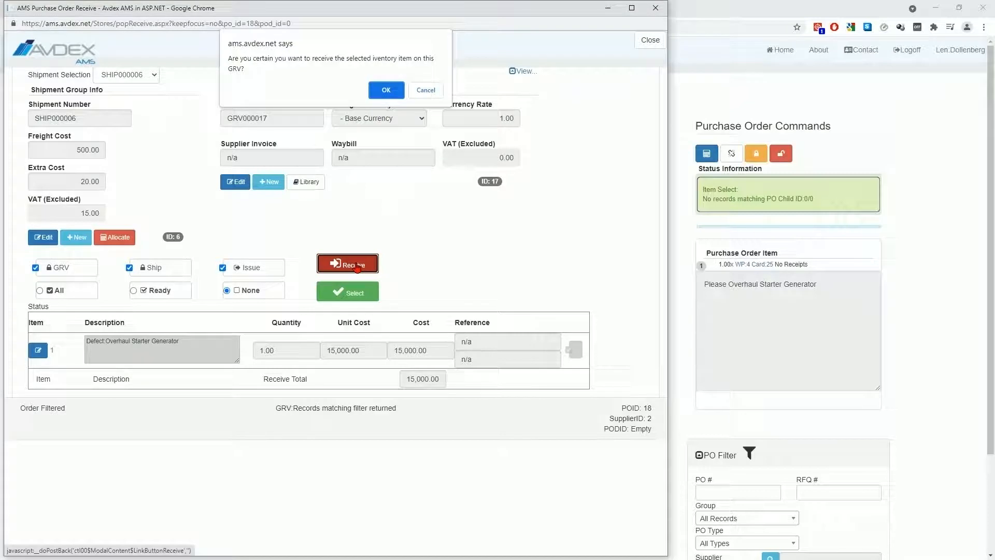
left_click(386, 91)
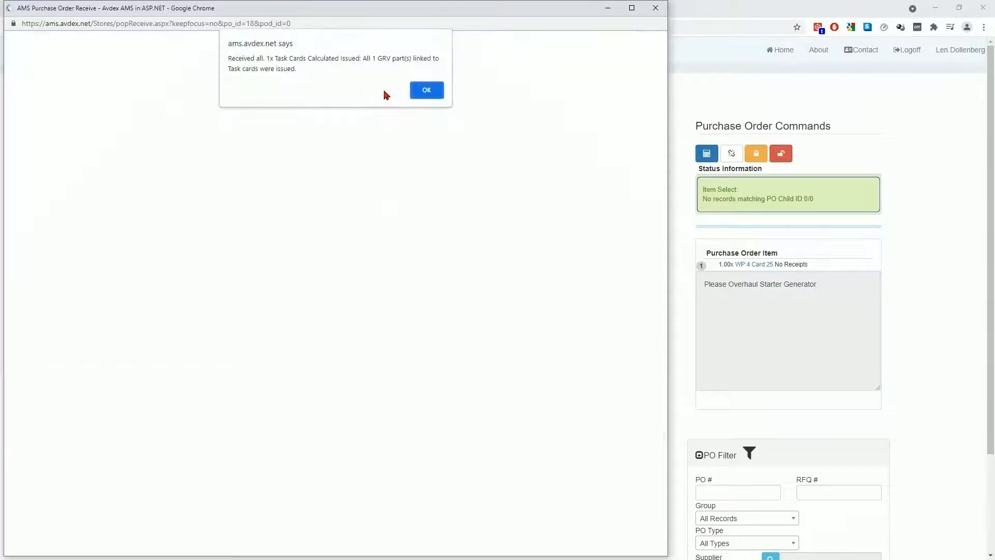
left_click(426, 92)
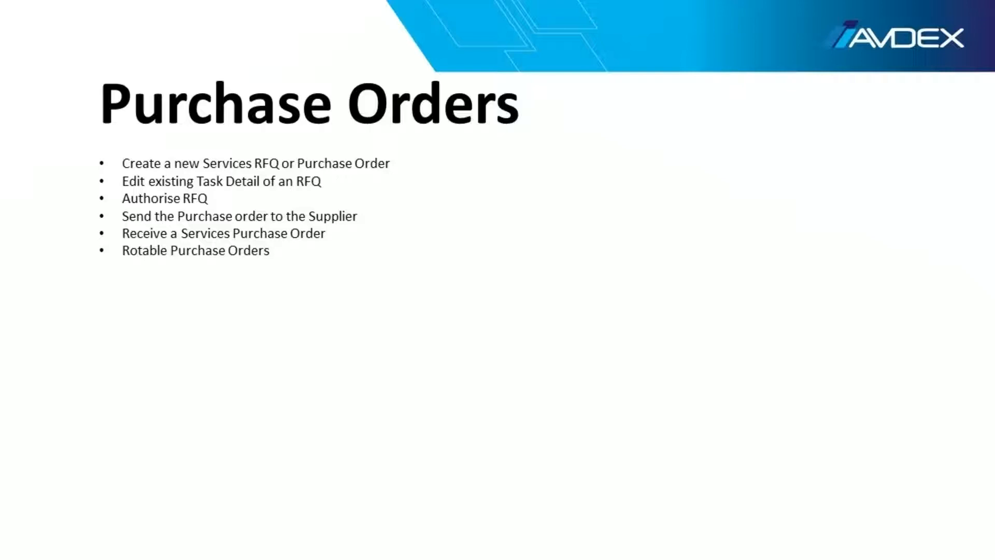
Start a new blank RFQ of type Rotable with the description "Unserviceable Part to be received into Stores".
mouse_move(158, 51)
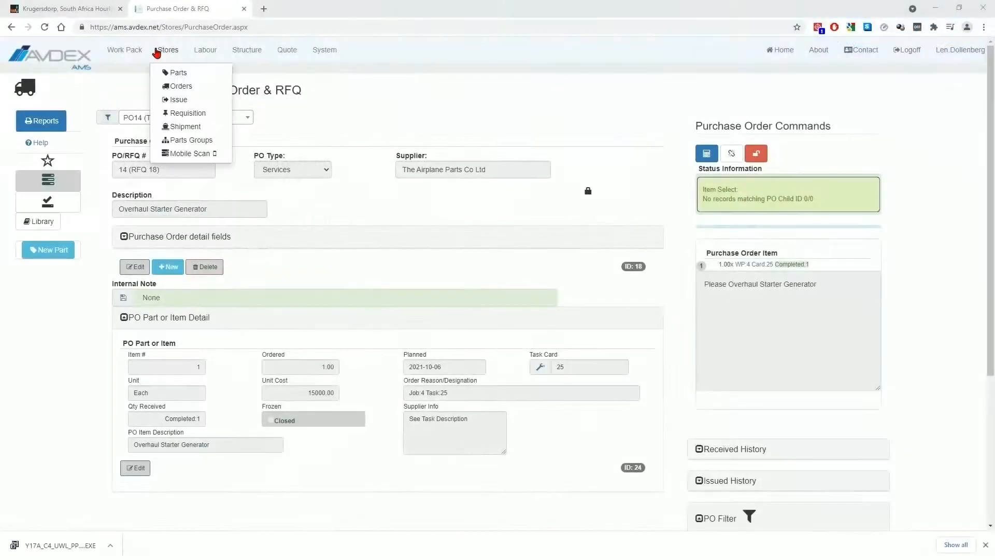
left_click(187, 91)
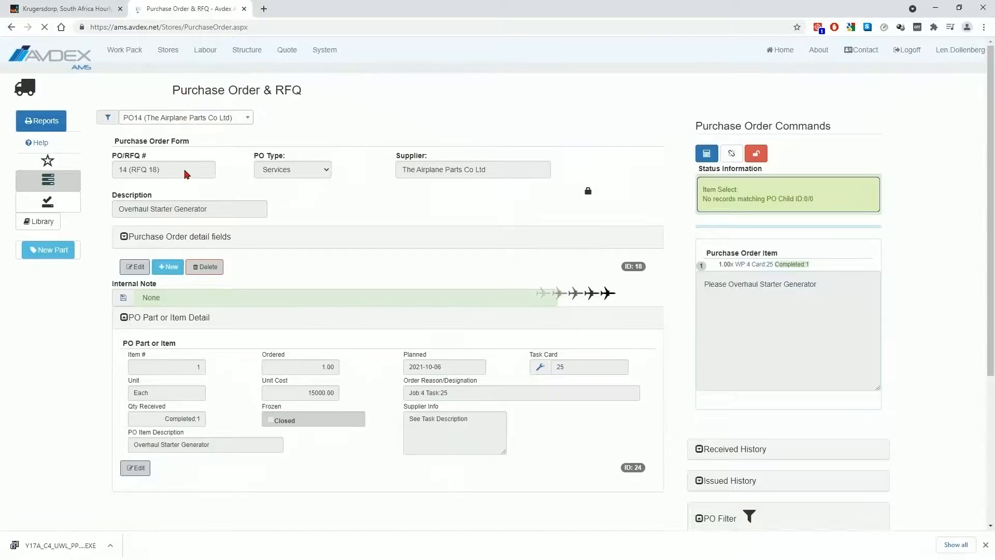
left_click(172, 266)
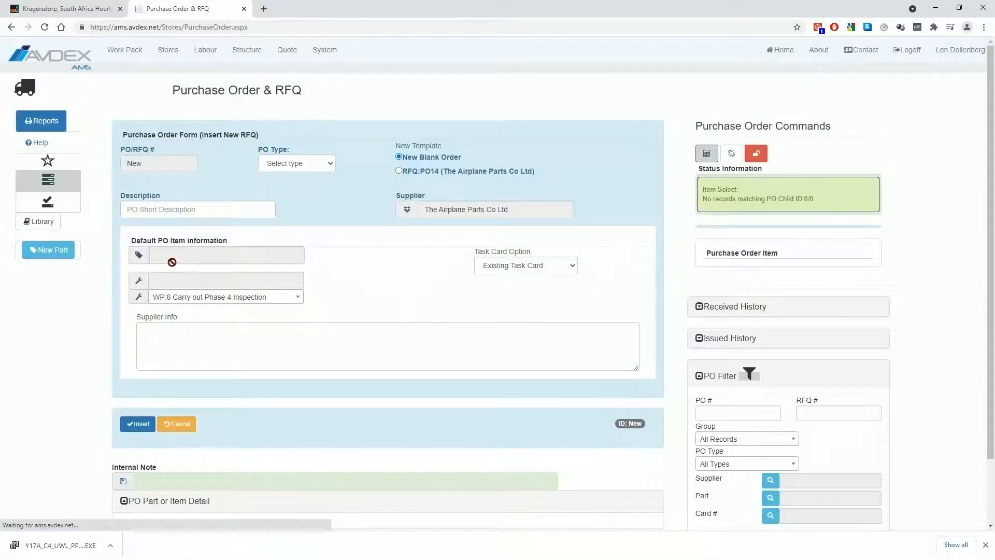
left_click(334, 166)
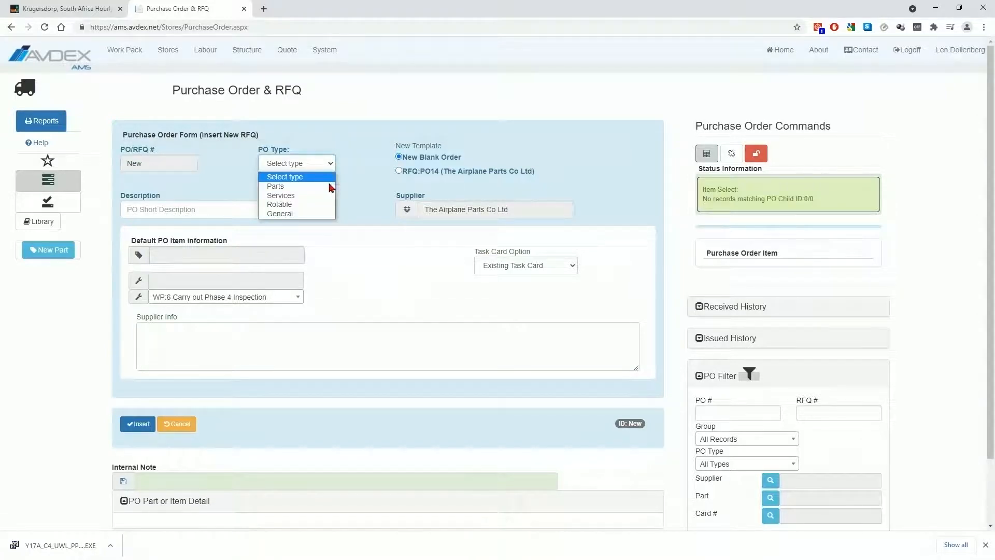
left_click(323, 205)
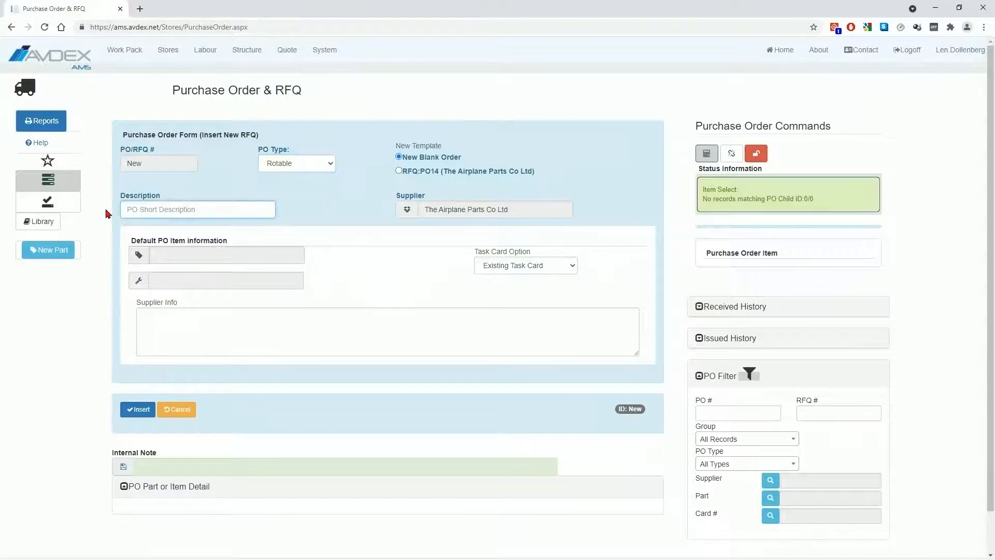
type("Unserviceable Part to be received into Stores")
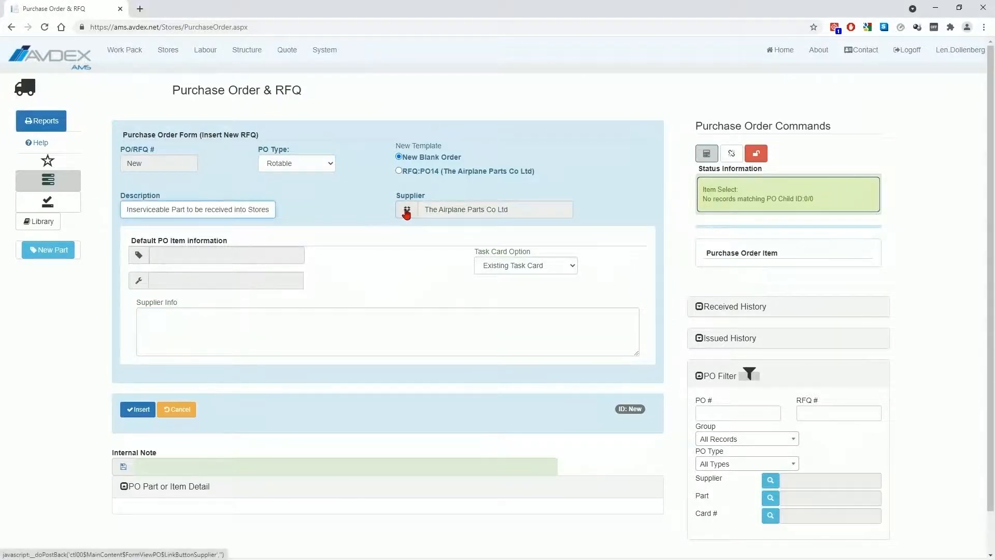
Set the supplier of the new RFQ to Avdex.
left_click(407, 210)
left_click(528, 149)
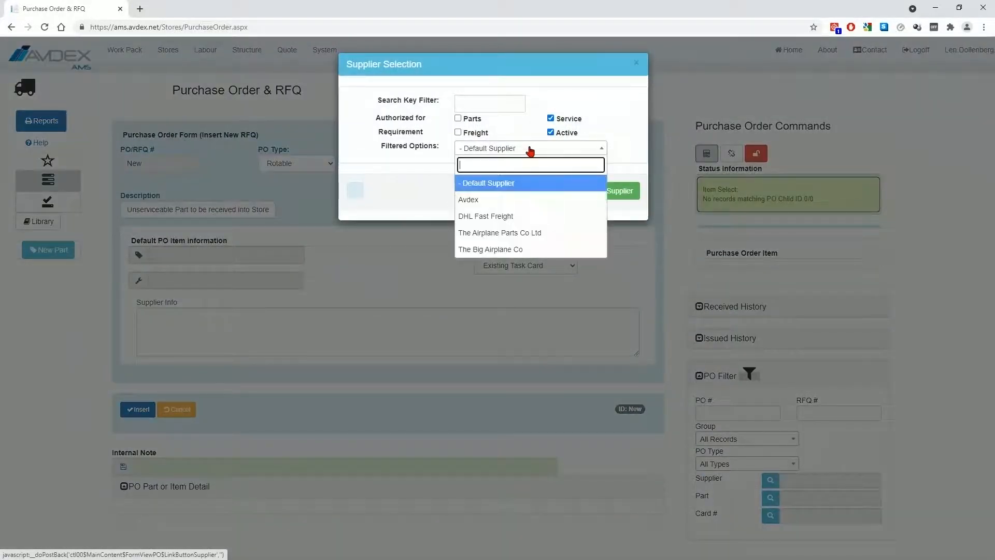
left_click(504, 200)
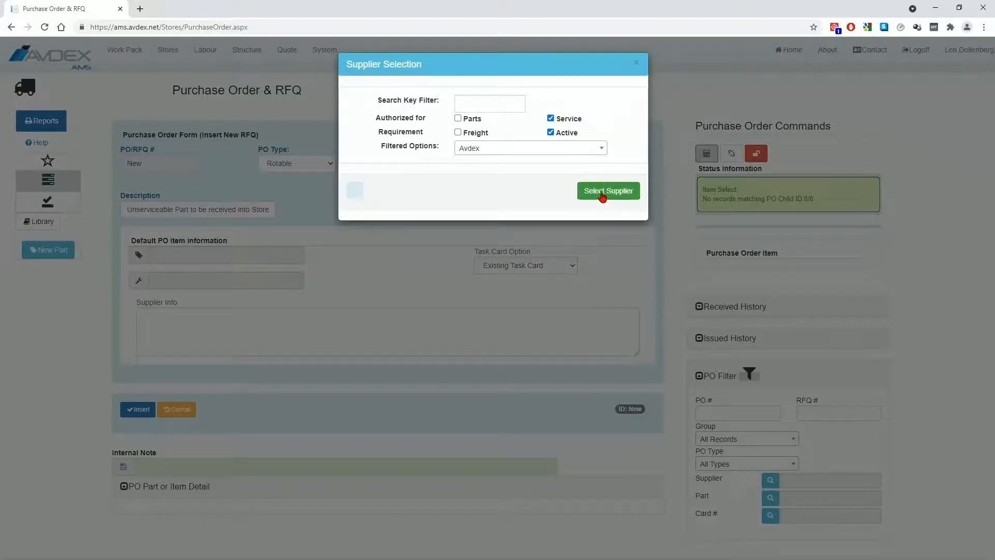
left_click(602, 193)
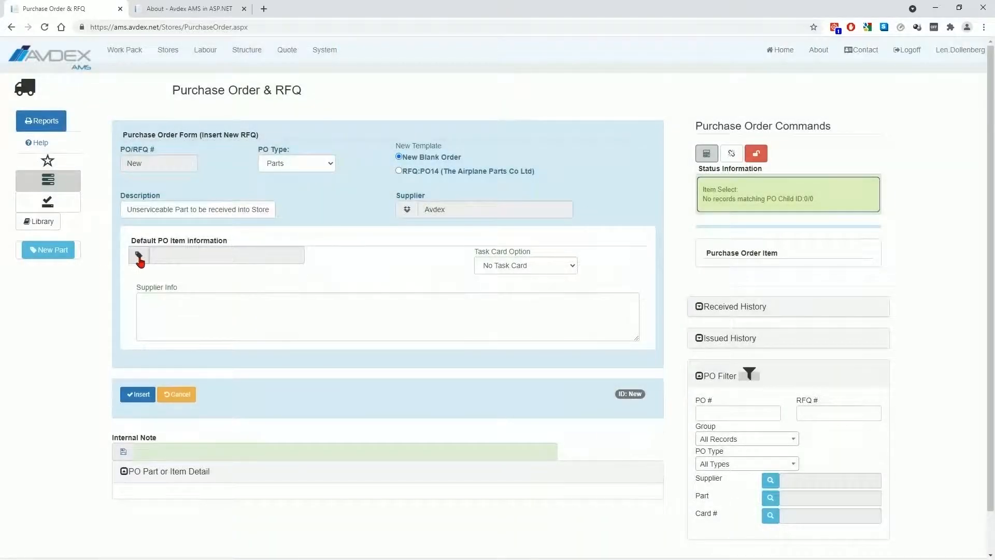
Choose part 0192821-1 (BEARING) as the default item of the RFQ.
left_click(138, 255)
left_click(508, 99)
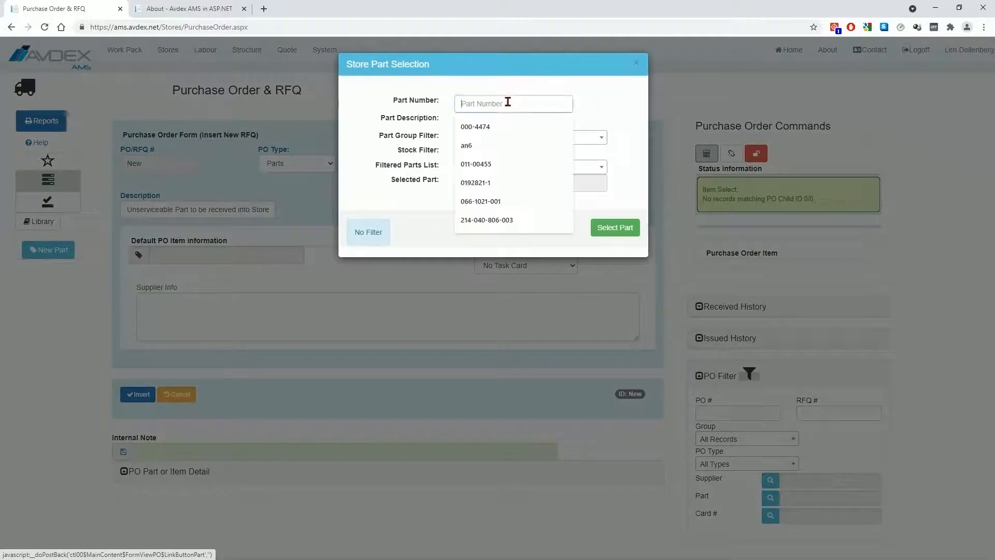
left_click(491, 183)
left_click(606, 229)
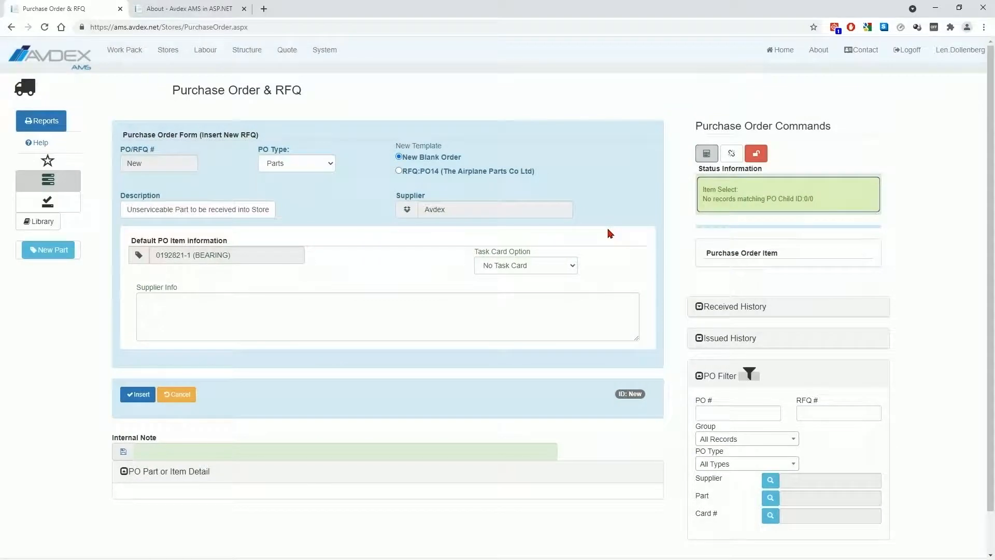
Add a new part with part number 01968745, description BOLT and bin number B77.
left_click(62, 250)
left_click(374, 157)
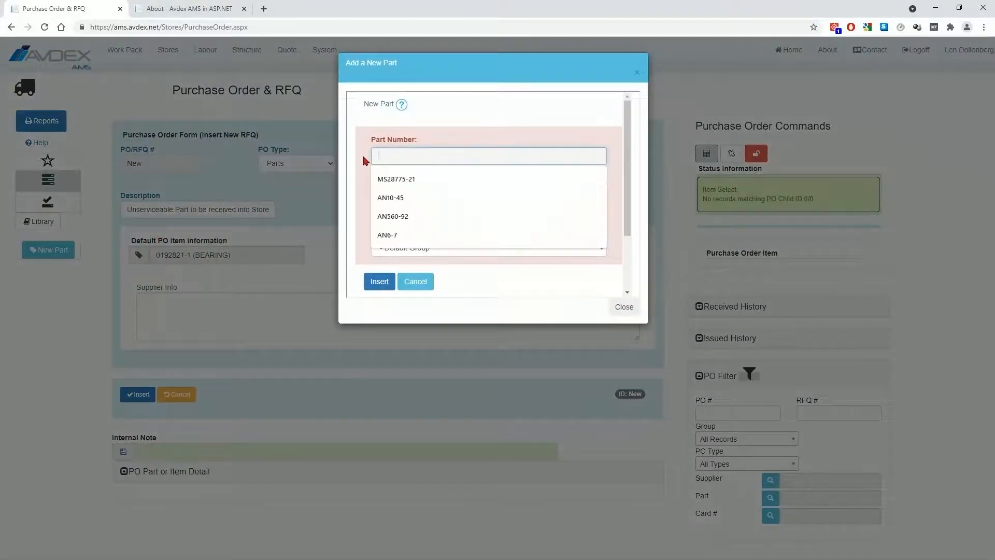
type("01968745")
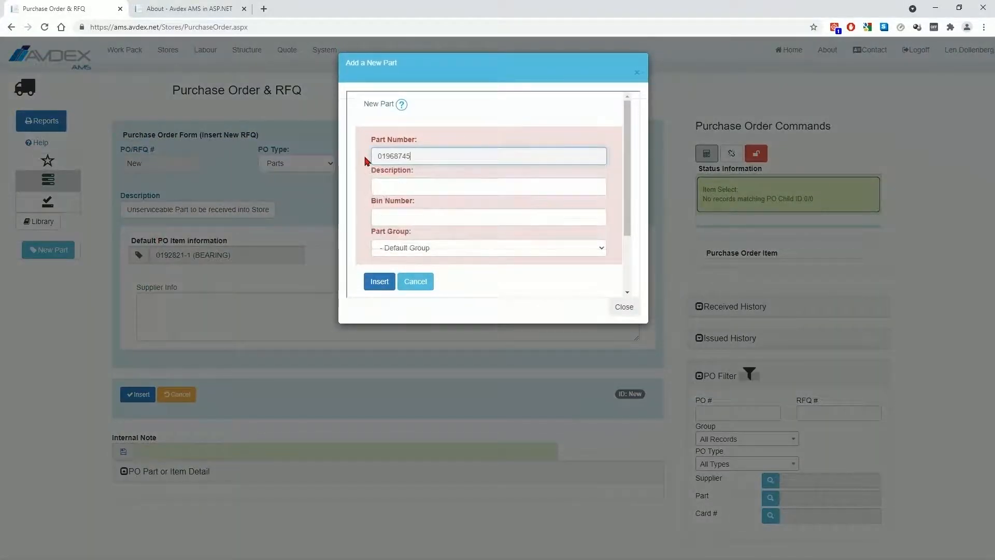
left_click(393, 186)
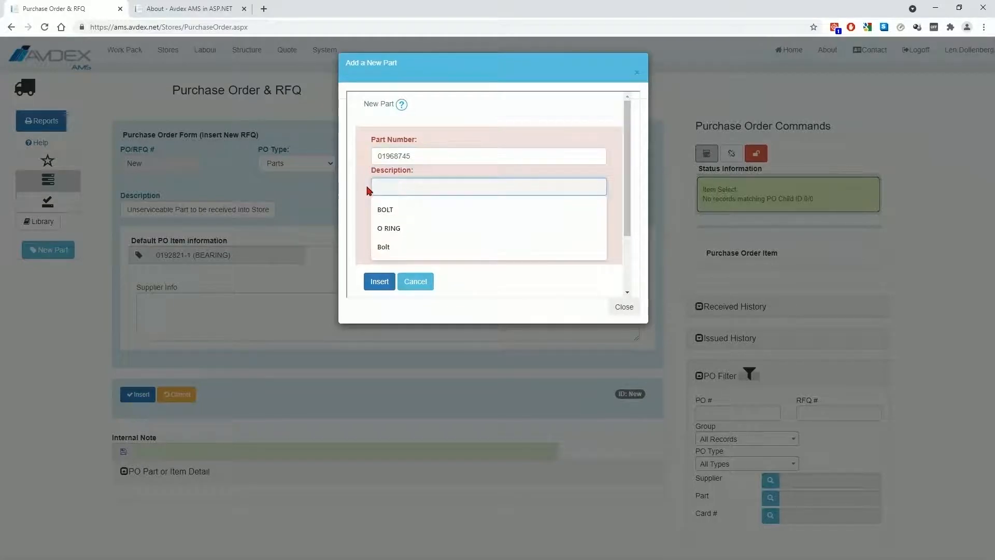
left_click(379, 209)
left_click(382, 216)
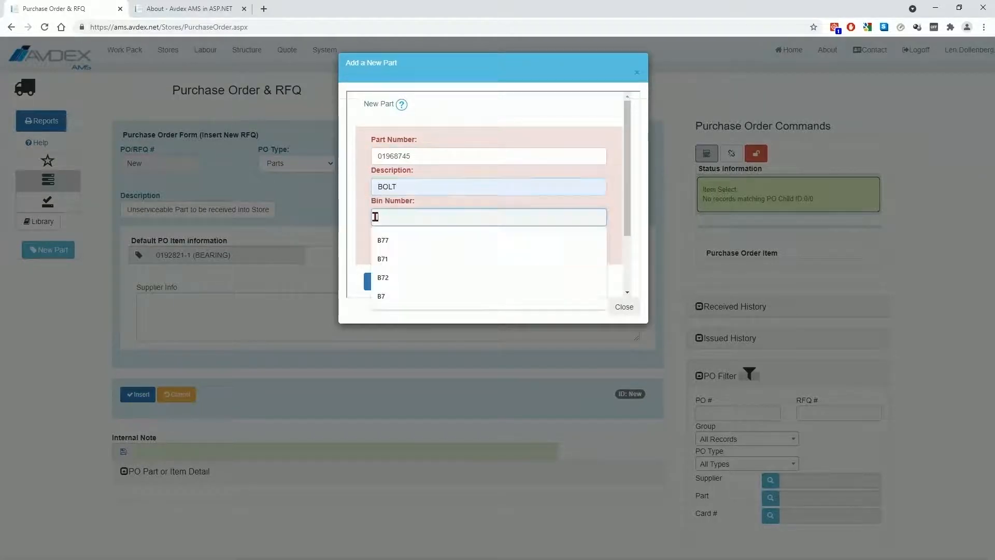
left_click(383, 241)
left_click(377, 280)
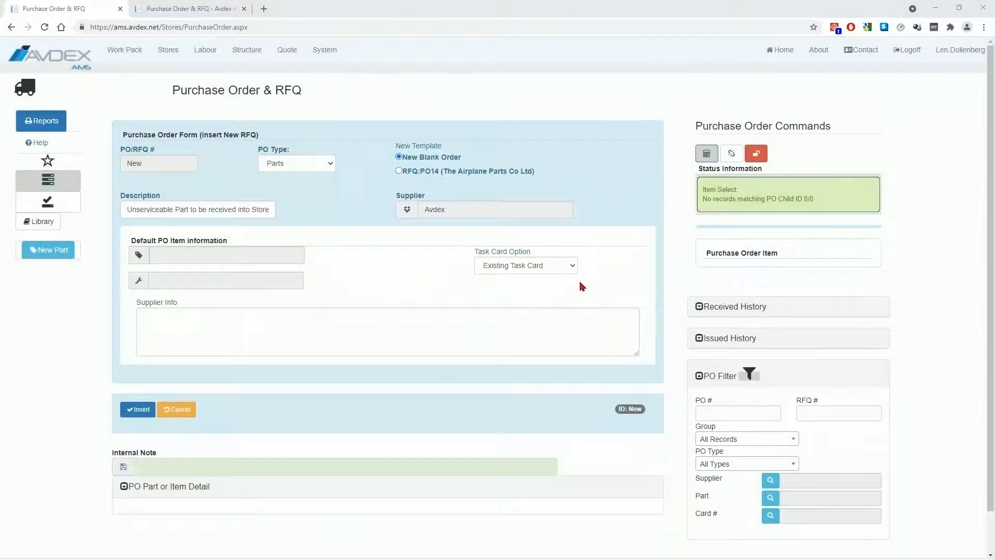
Set the RFQ's task card option to No Task Card and insert the RFQ.
left_click(573, 266)
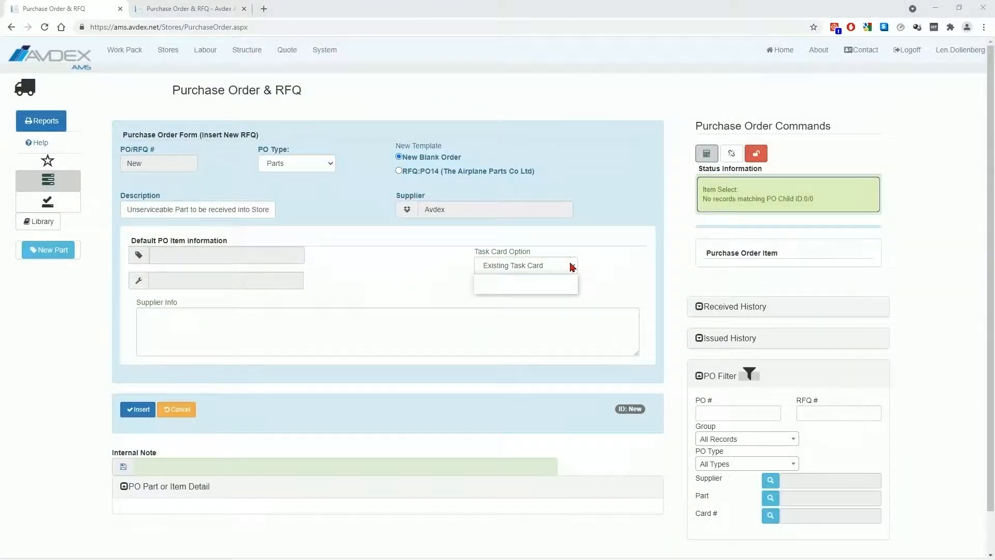
left_click(548, 289)
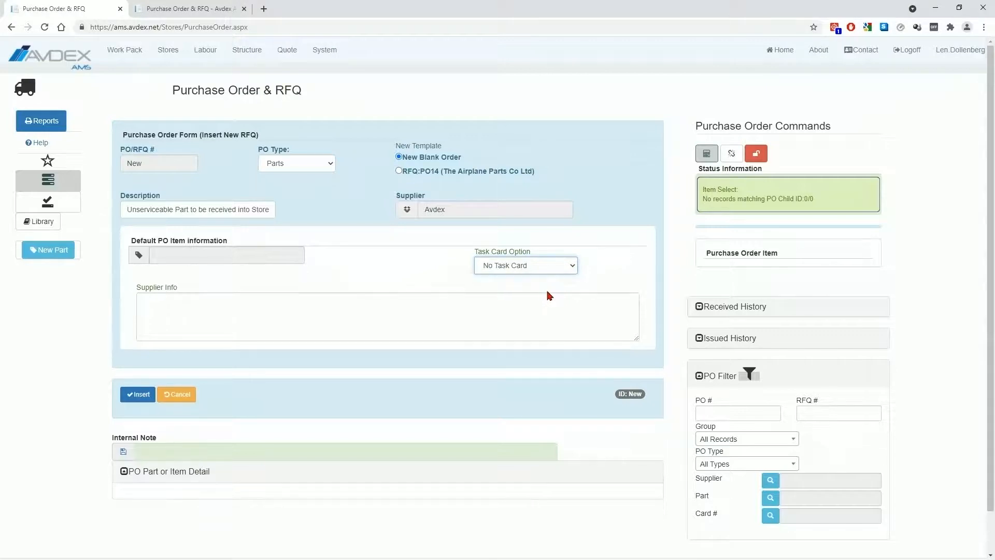
left_click(139, 395)
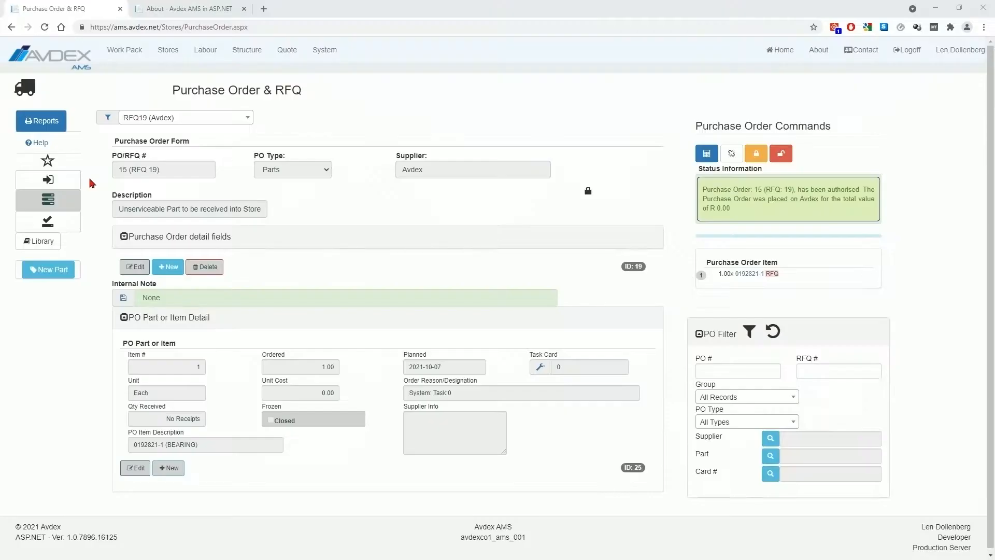
Start receiving the bearing order with No Shipment and add a new GRV with supplier invoice "U/S Part".
left_click(72, 180)
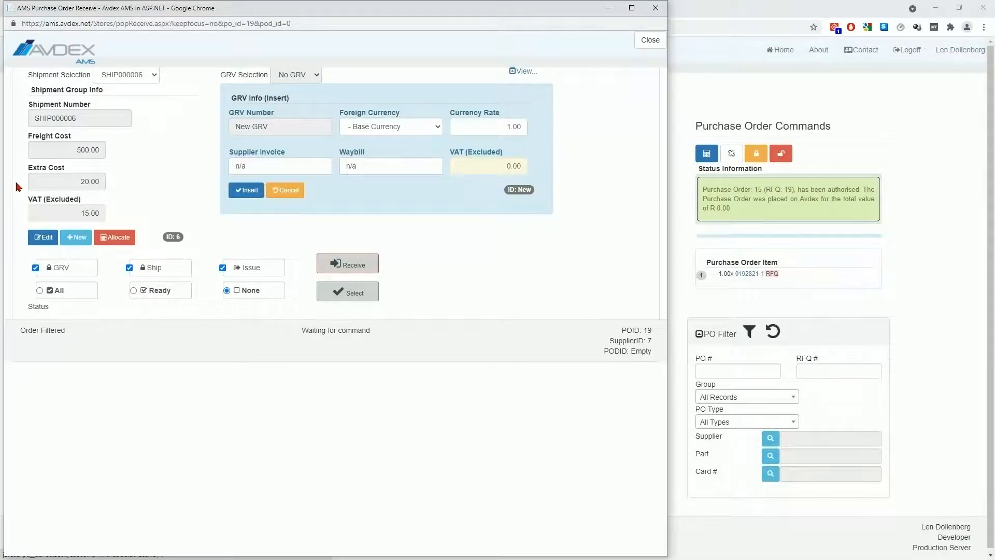
left_click(156, 76)
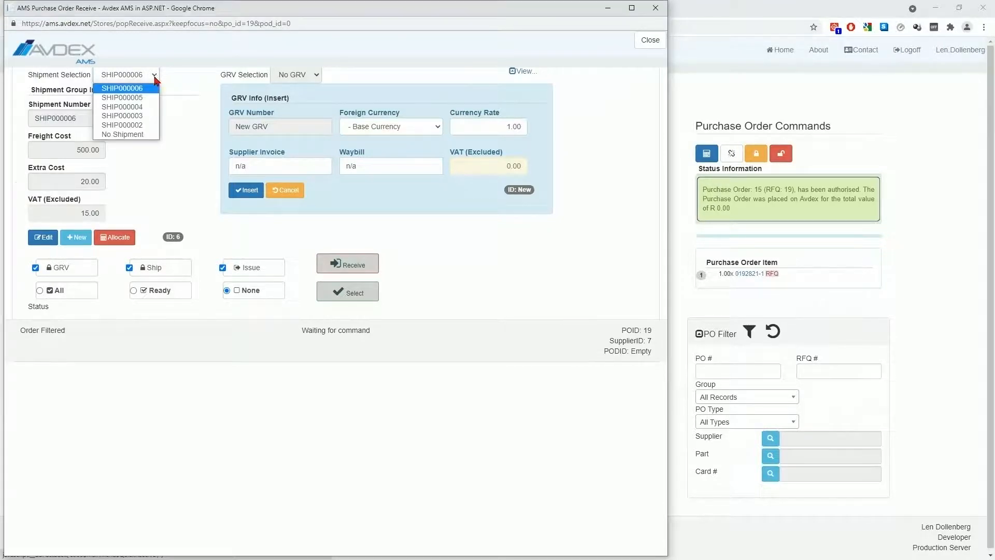
left_click(143, 135)
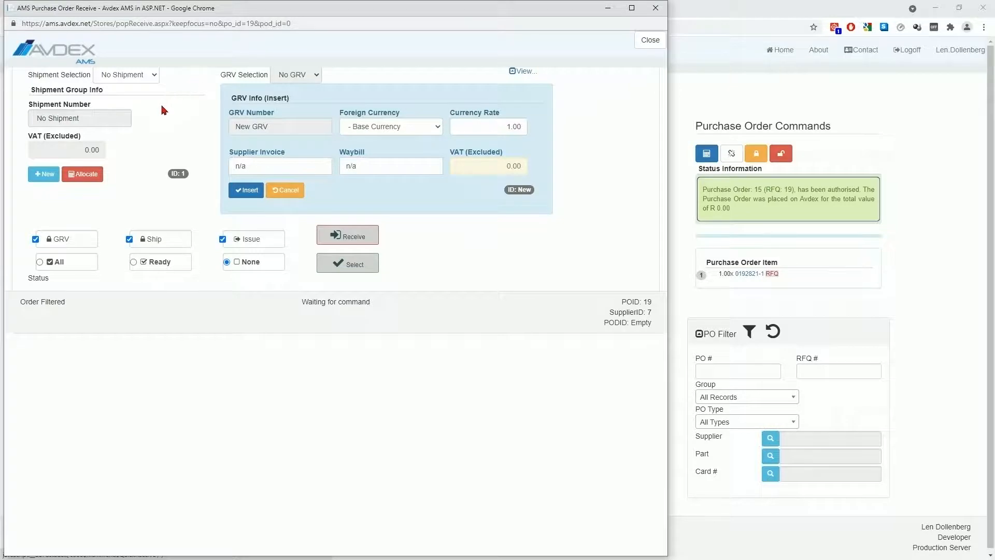
left_click(235, 166)
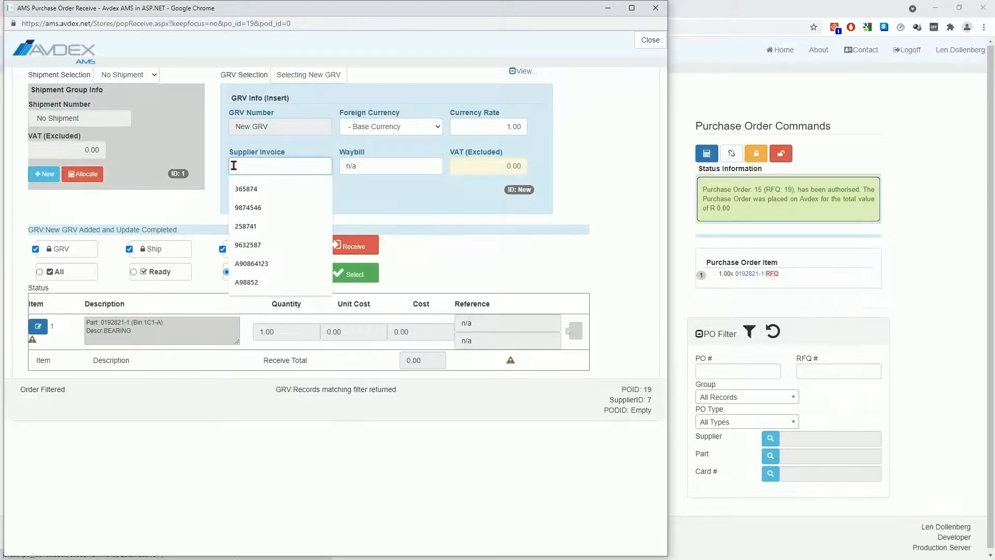
type("U/S Part")
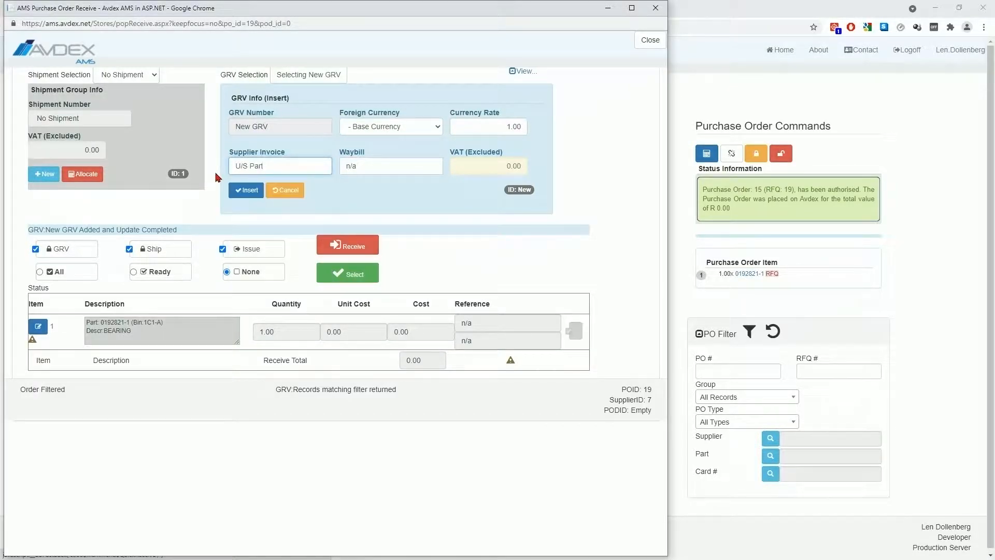
left_click(215, 174)
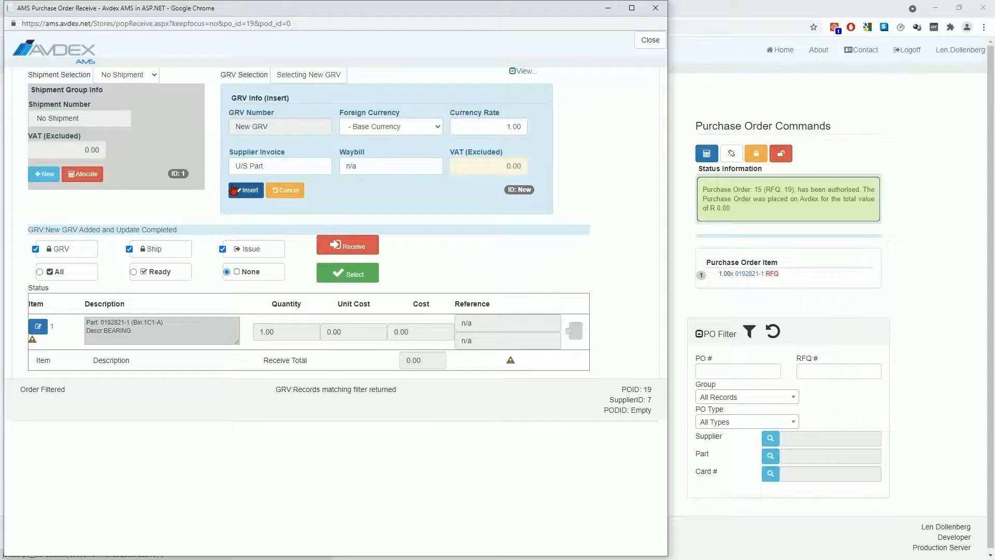
left_click(234, 190)
Turn off issuing on receipt, keep the GRV lock on, and mark all order items for receipt.
left_click(35, 222)
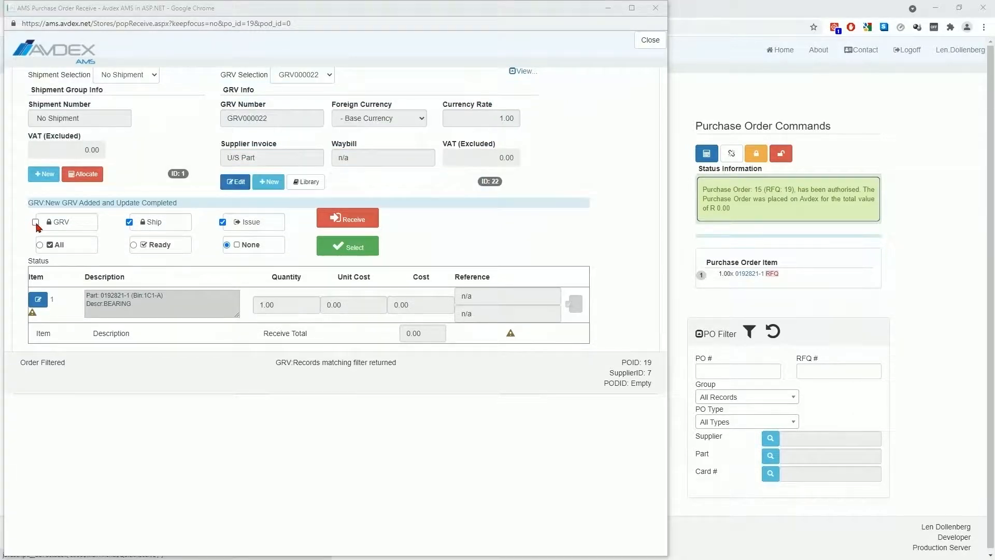
left_click(35, 223)
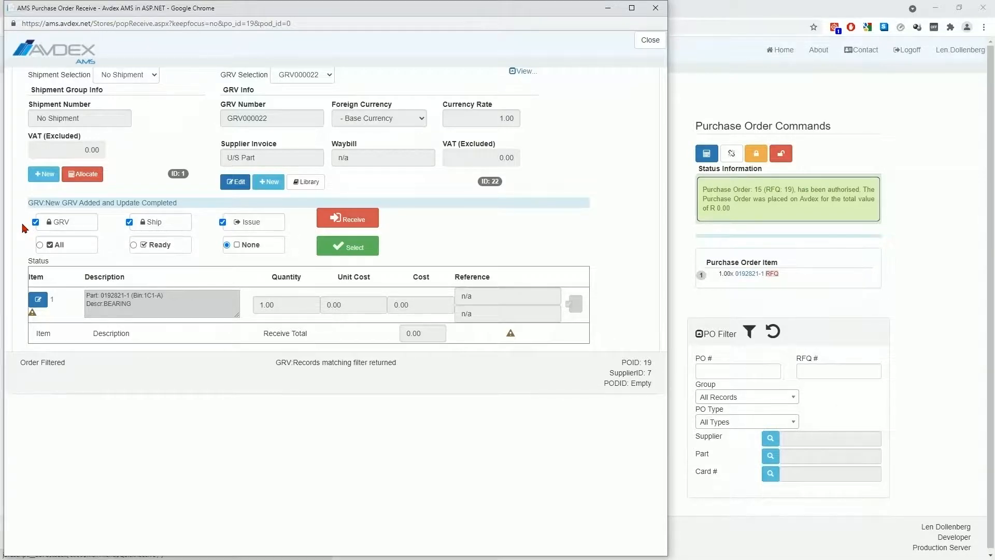
left_click(222, 222)
left_click(38, 245)
Edit the bearing line, setting its inventory status to Unservicable and its first reference to 01968745.
left_click(38, 301)
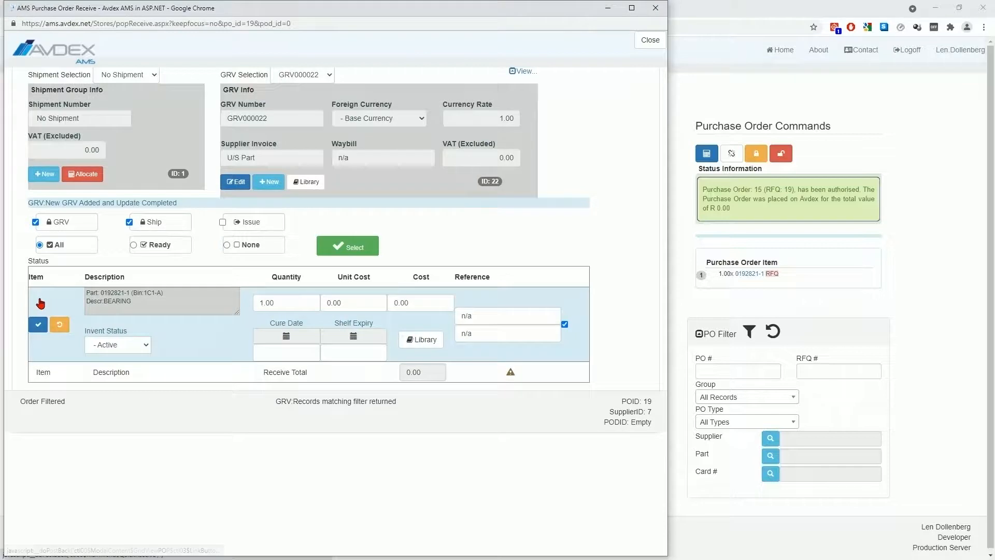
left_click(148, 347)
left_click(136, 395)
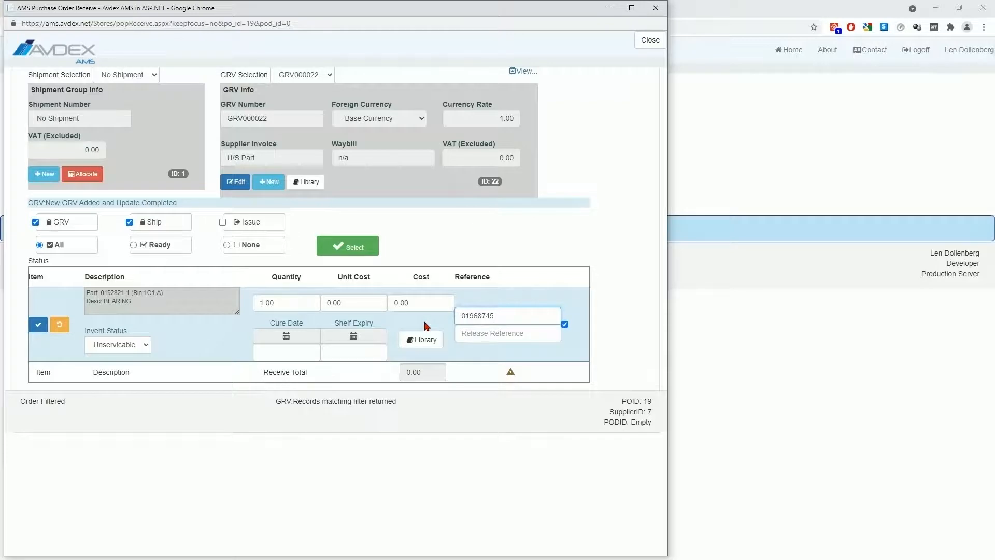
left_click(41, 331)
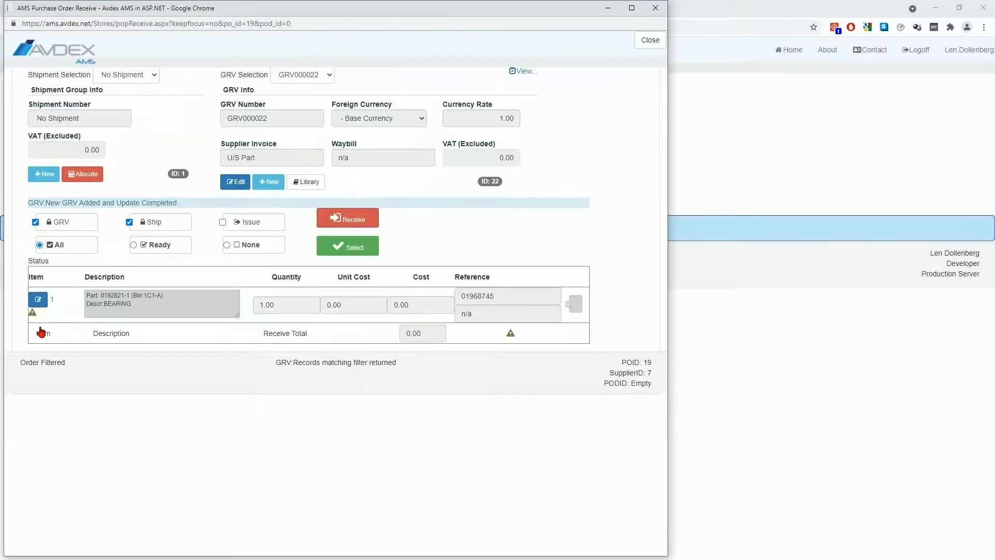
Receive the bearing on the GRV and accept the confirmations.
left_click(352, 223)
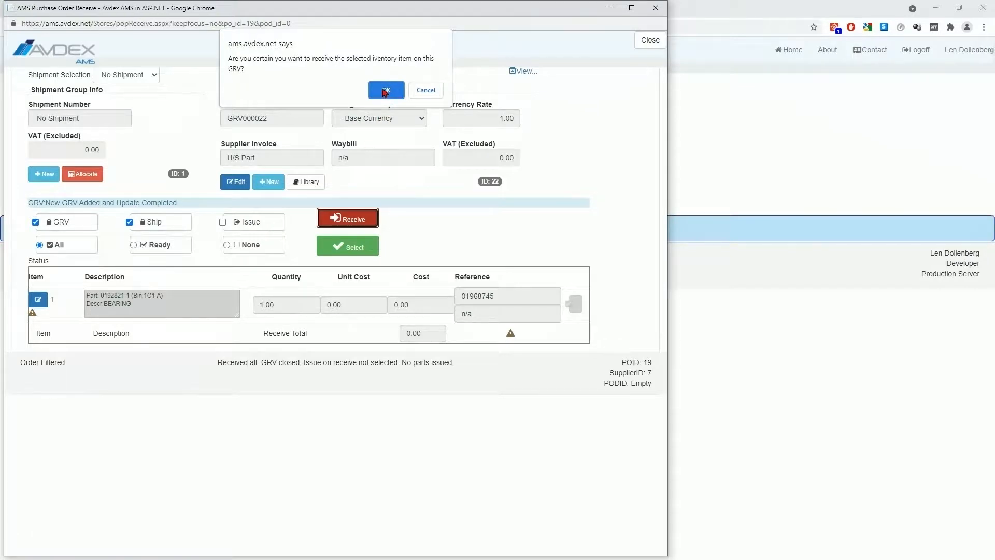
left_click(385, 91)
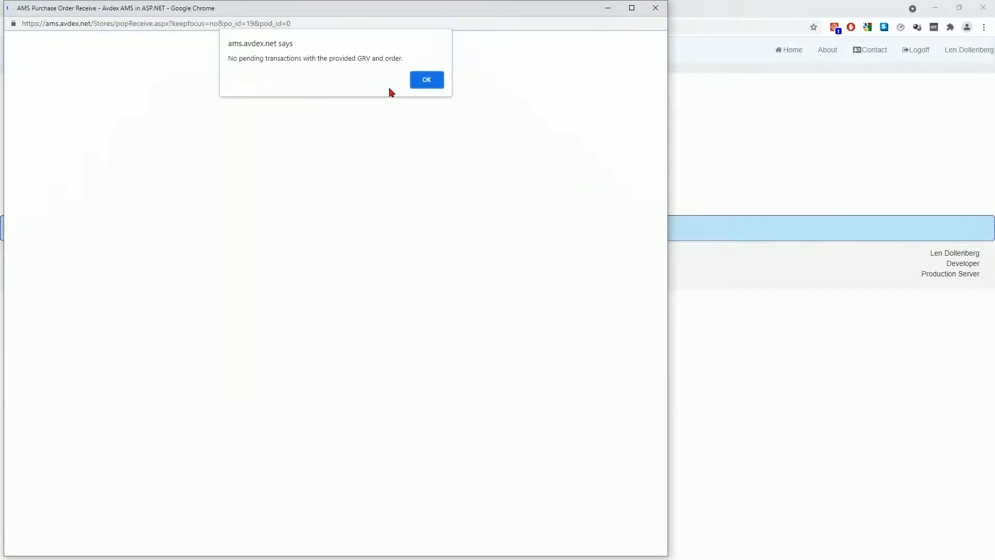
left_click(422, 86)
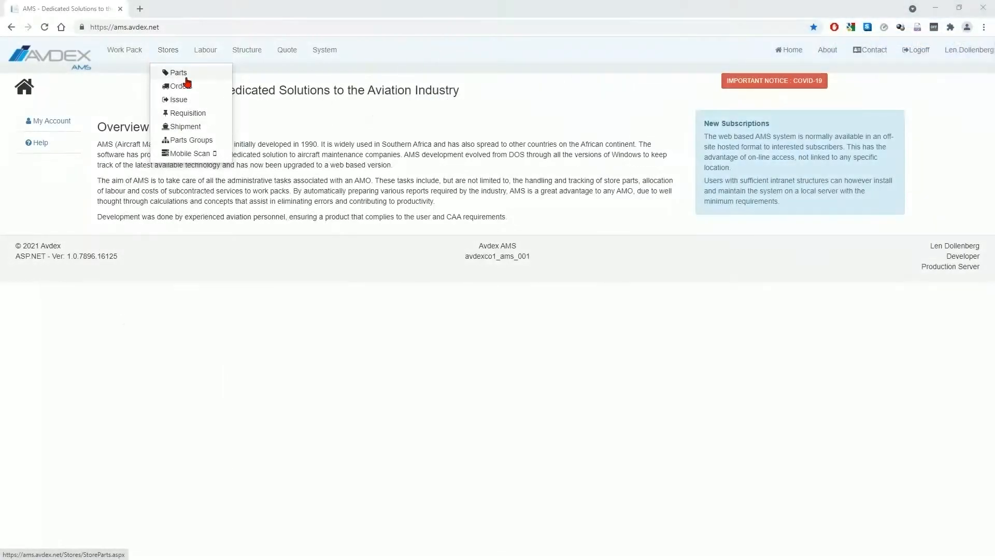
Start a new blank RFQ of type General with the description "Cleaning materials" and supplier Avdex.
left_click(188, 90)
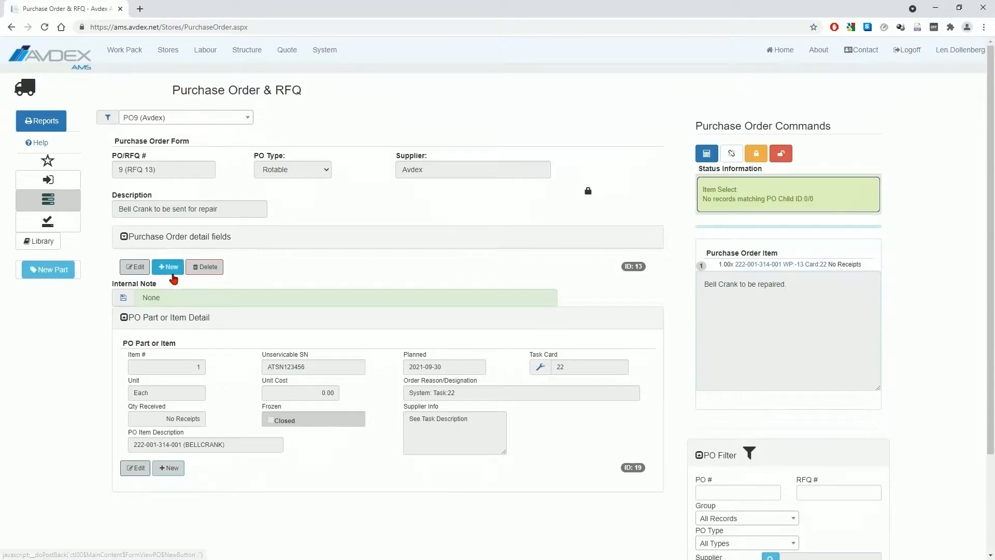
left_click(168, 268)
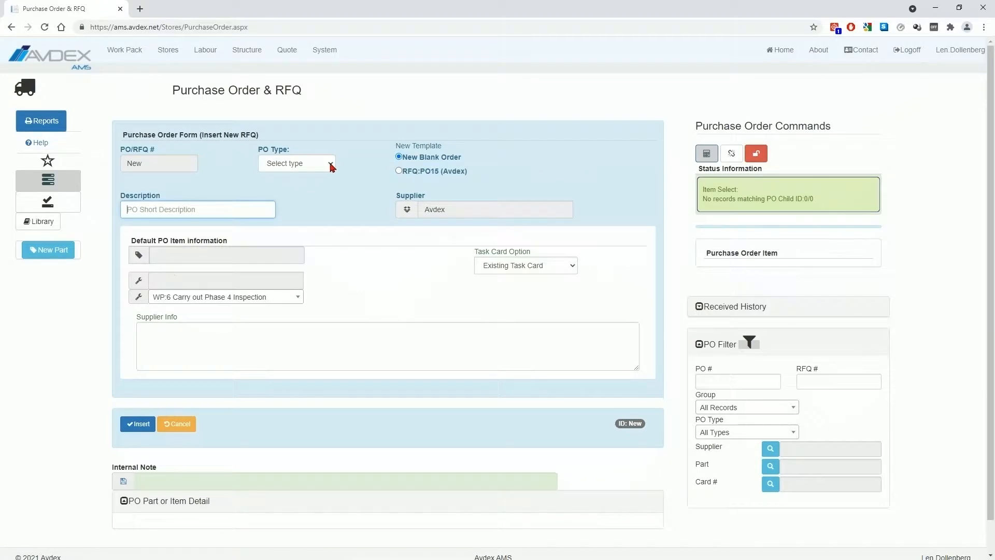
left_click(327, 164)
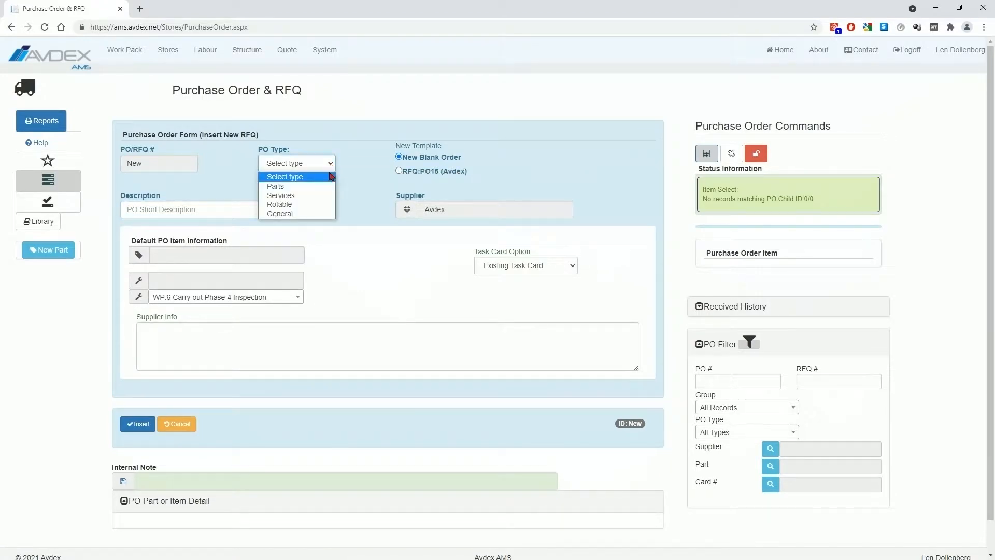
left_click(315, 215)
left_click(198, 210)
type("Cleaning materials")
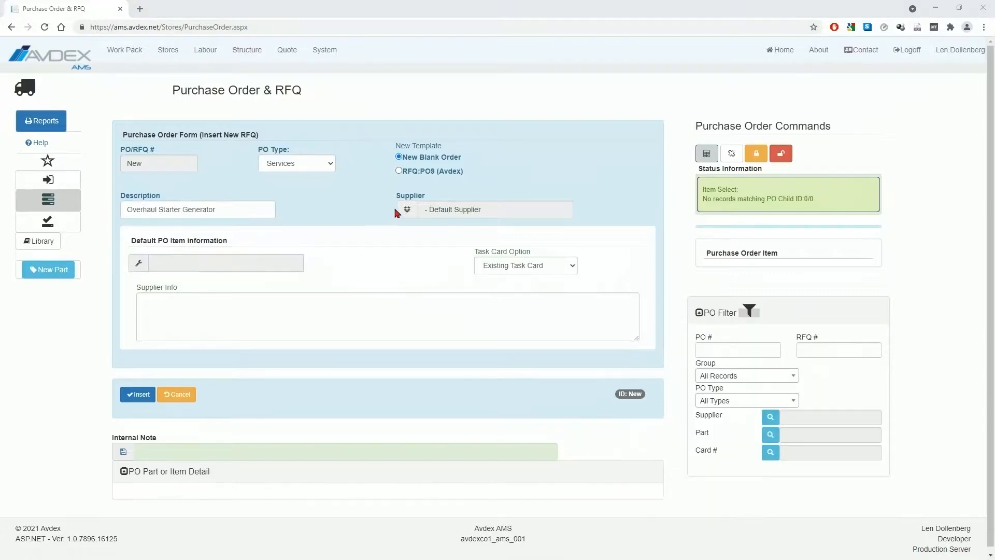
left_click(407, 209)
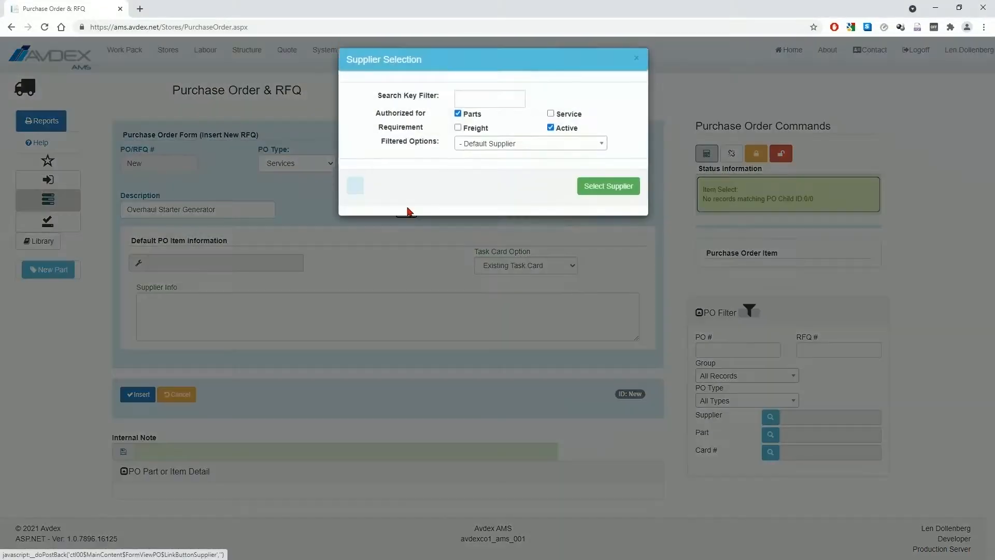
left_click(570, 149)
left_click(535, 233)
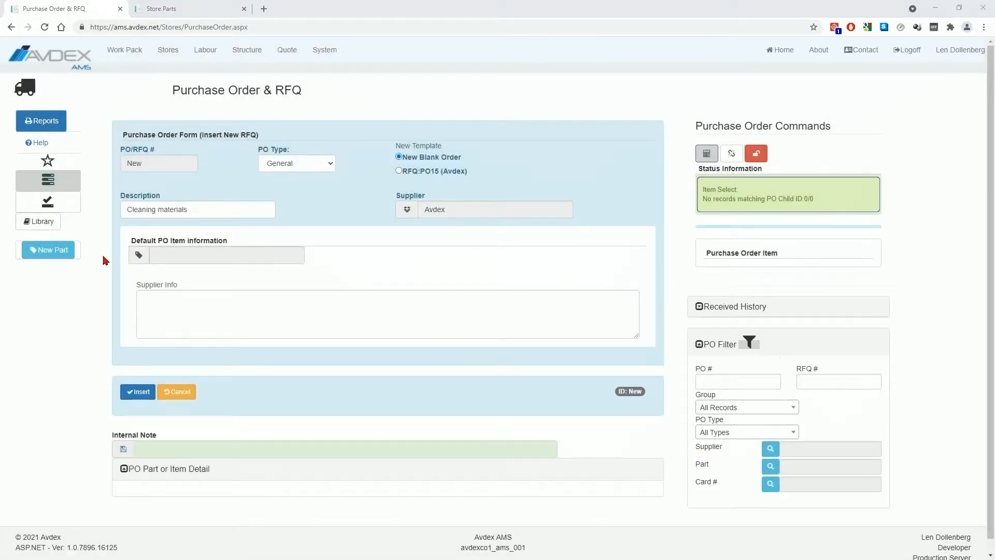
Filter the store parts by part number "50 cm" and choose 50 CM Broom (Hangar floor broom) as the default PO item.
left_click(139, 254)
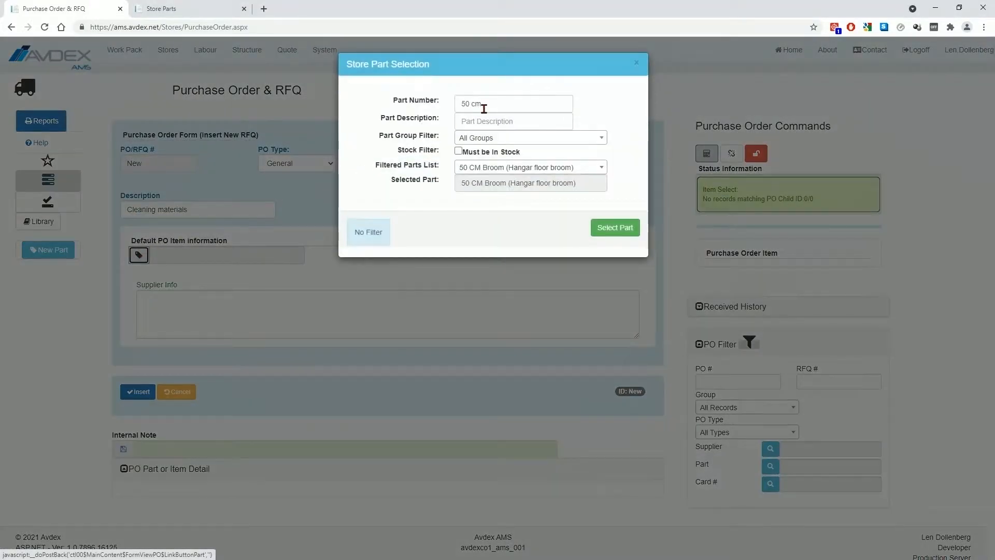
left_click_drag(485, 104, 454, 107)
key("BackSpace")
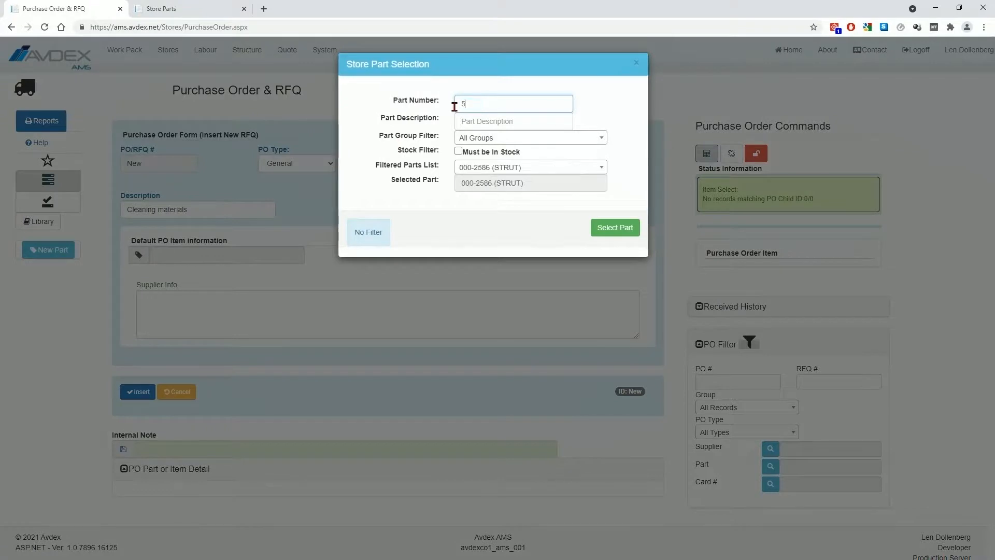
type("50 c")
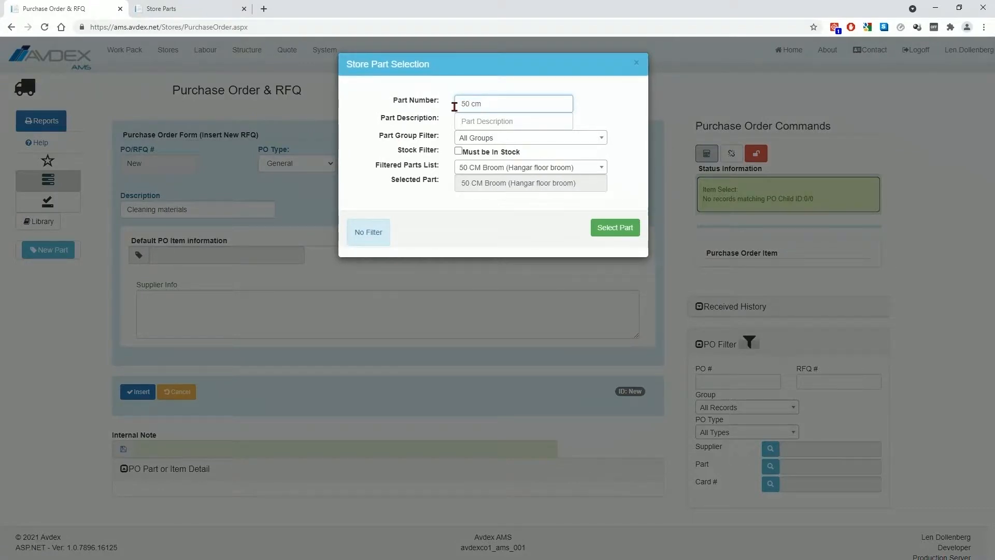
type("m")
key("Tab")
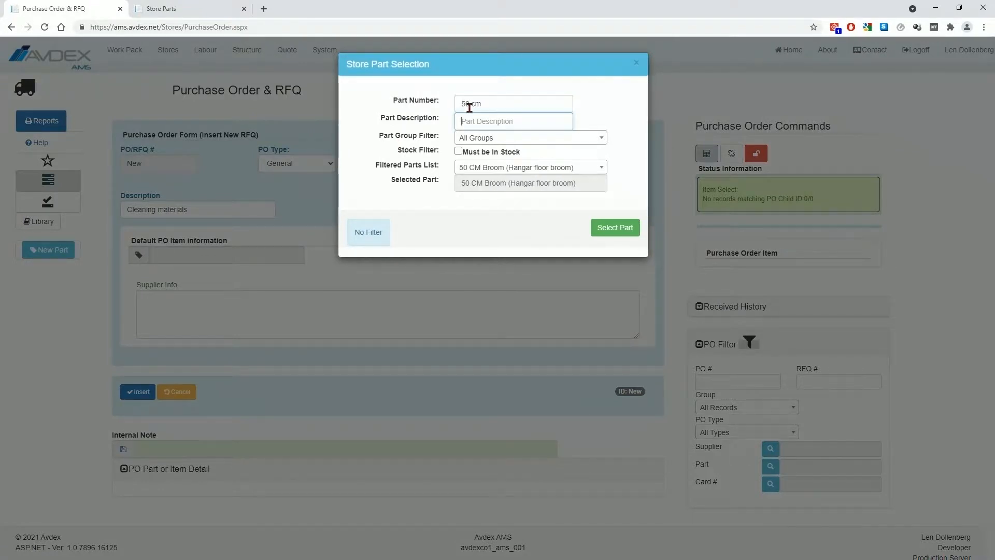
left_click(603, 171)
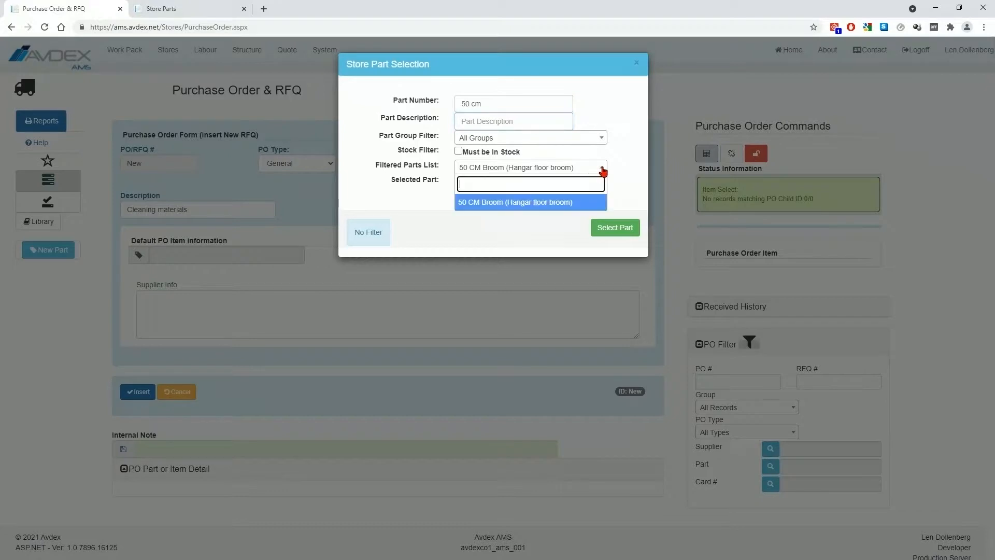
left_click(578, 204)
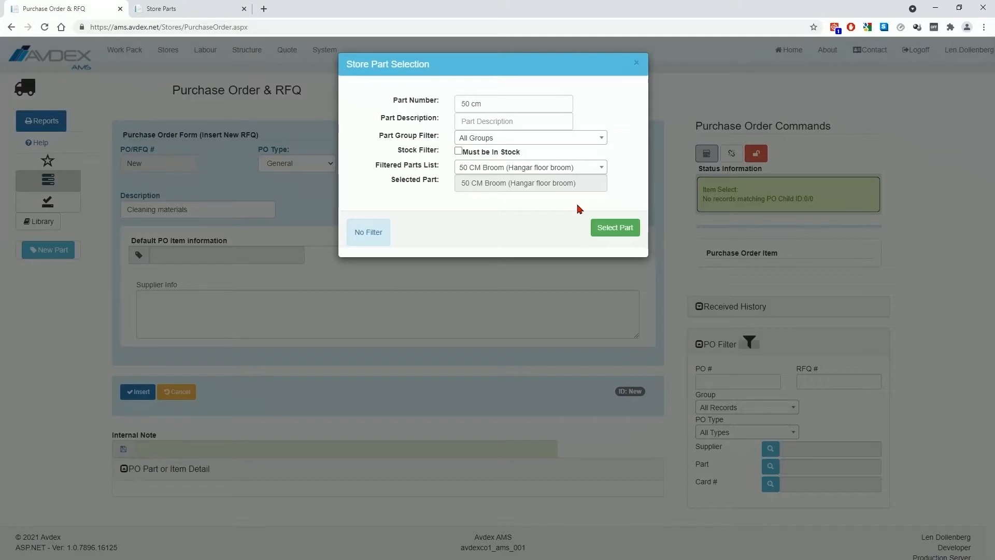
left_click(611, 231)
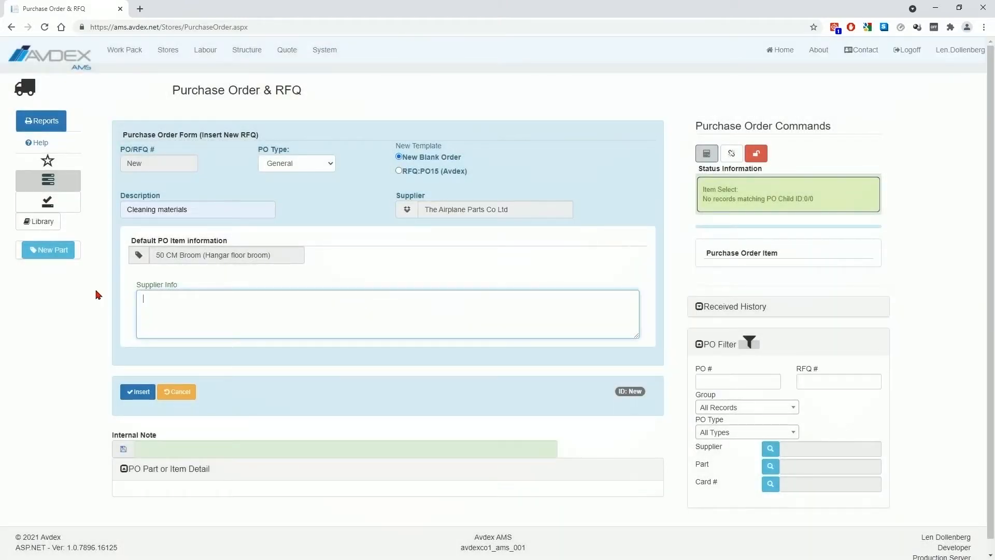
Enter the supplier info "Please supply fuel resistant broom" and insert the new RFQ.
type("Please supply fuel resistant broom")
left_click(137, 392)
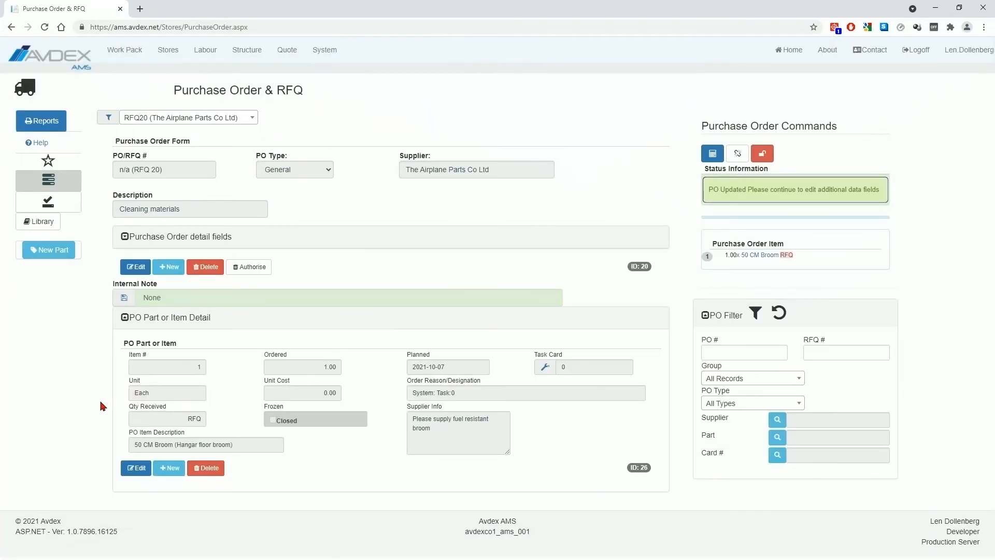